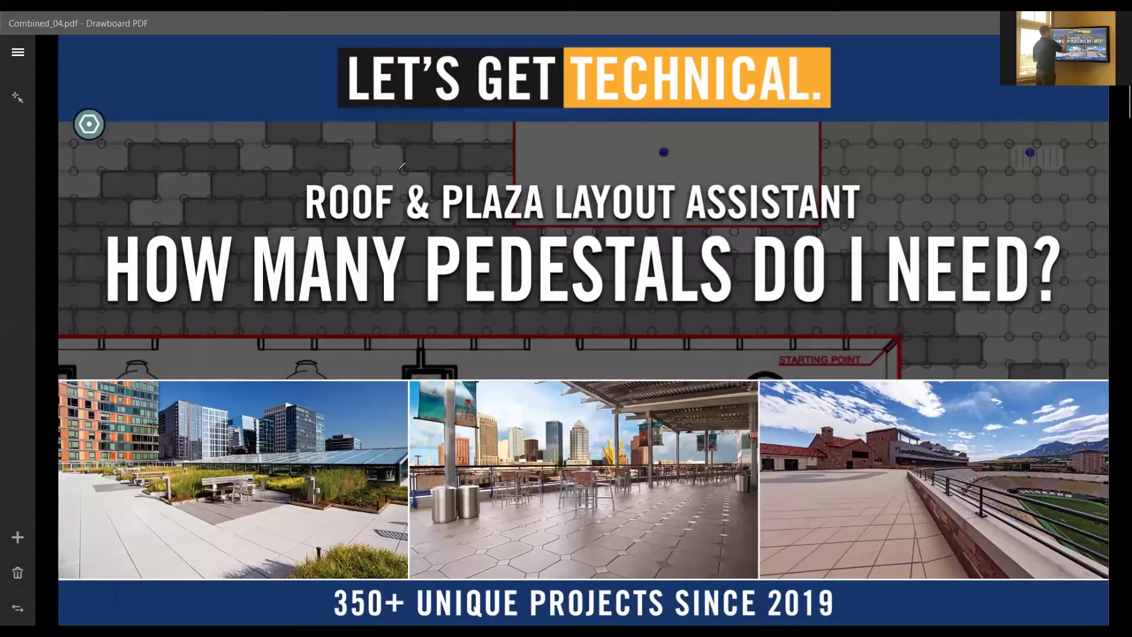
Step: On drawing 1 of 4, circle the 2nd-floor Points of Contact quantity in red, then undo it
{"action": "scroll", "coordinate": [401, 165], "scroll_direction": "down", "scroll_amount": 5}
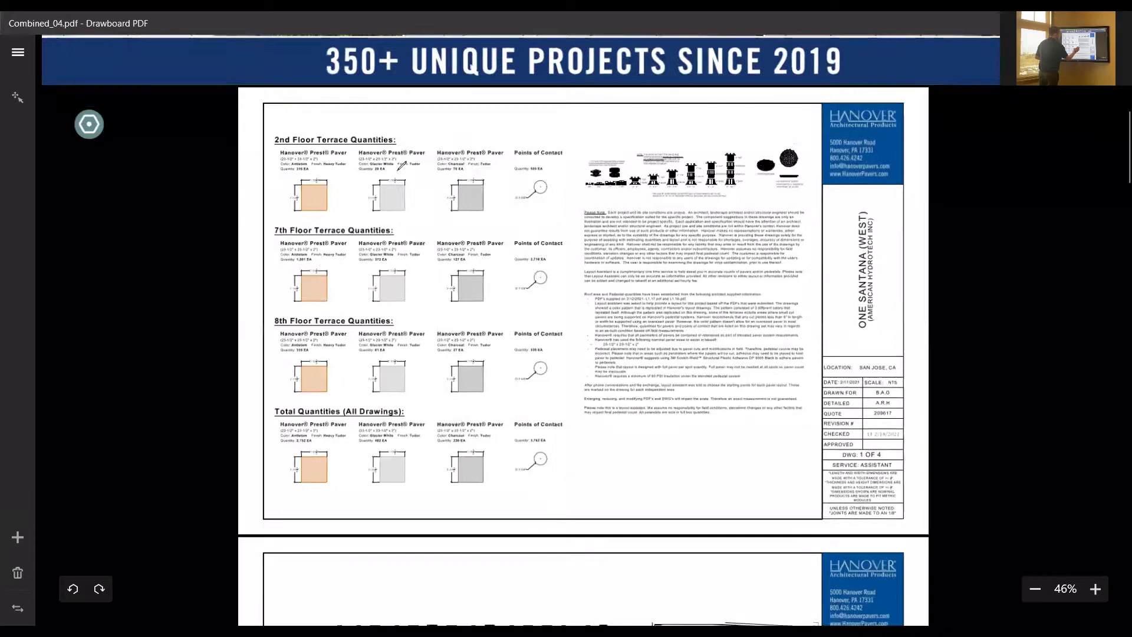
{"action": "scroll", "coordinate": [402, 166], "scroll_direction": "up", "scroll_amount": 2, "text": "ctrl"}
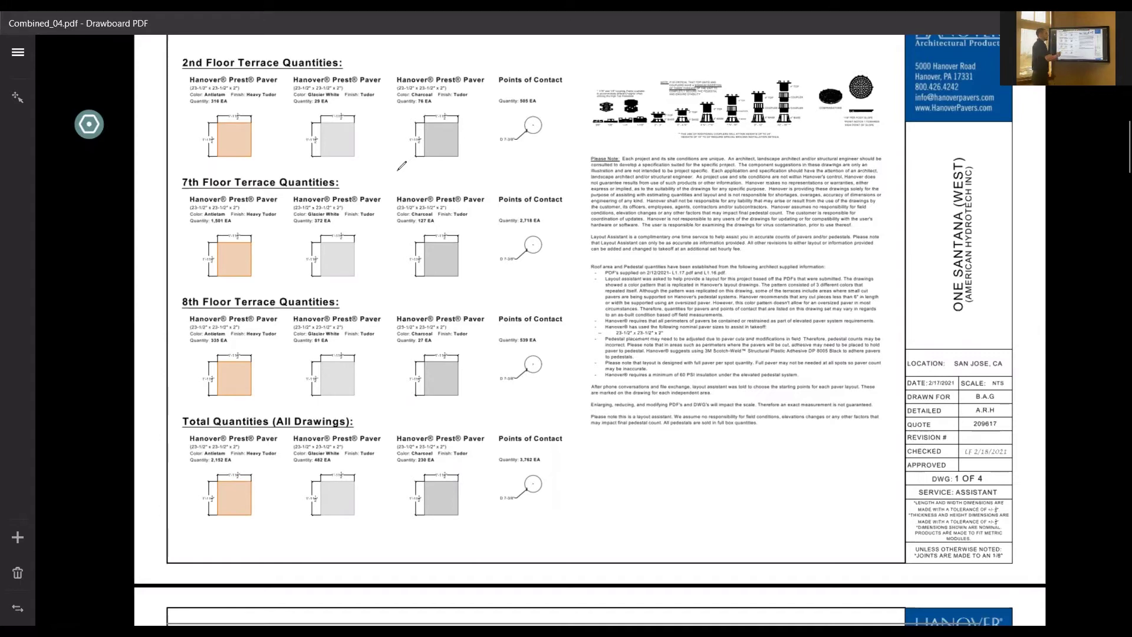
{"action": "mouse_move", "coordinate": [576, 81]}
{"action": "left_mouse_down"}
{"action": "mouse_move", "coordinate": [504, 74]}
{"action": "mouse_move", "coordinate": [577, 112]}
{"action": "mouse_move", "coordinate": [560, 80]}
{"action": "left_mouse_up"}
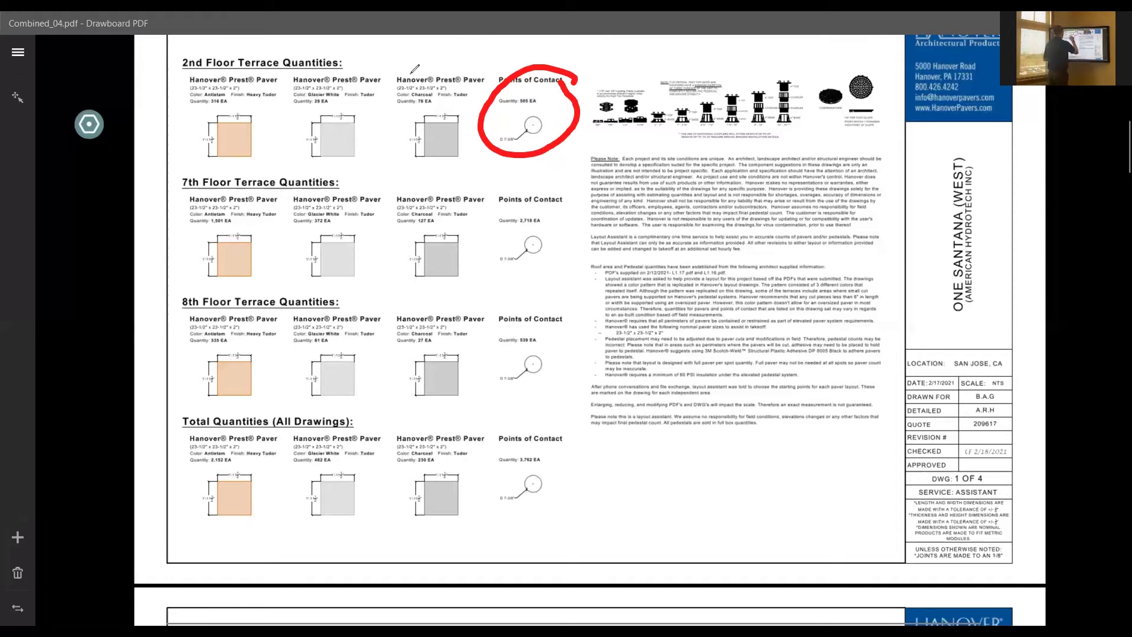
{"action": "key", "text": "ctrl+z"}
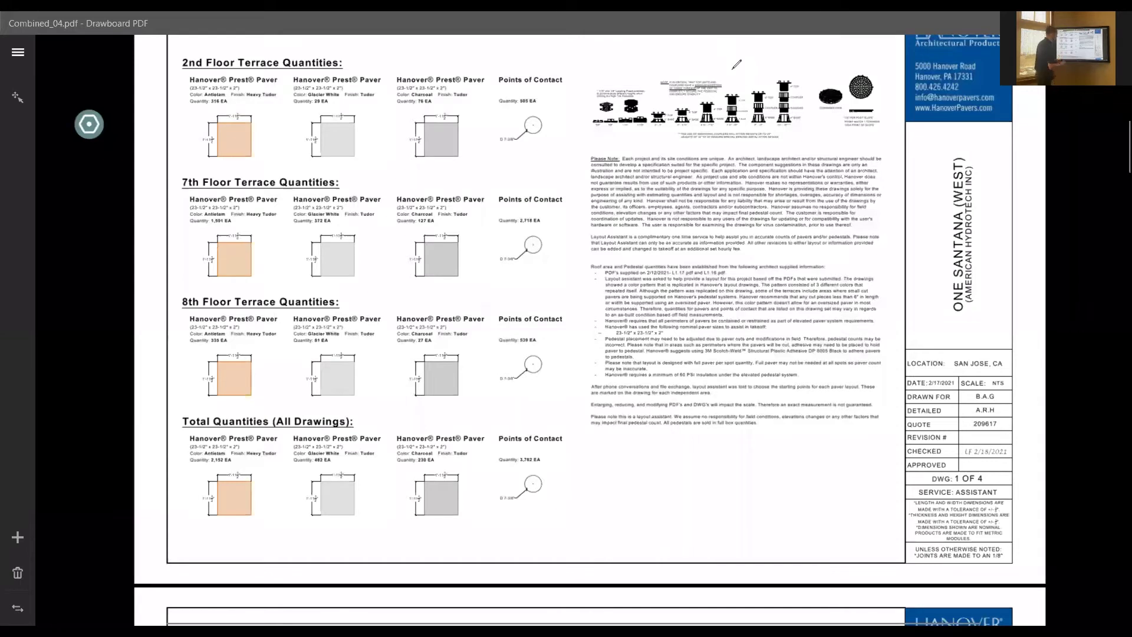
Step: Sketch a red line across the 7th Floor Terrace restroom core, undo it, and move to the 8th Floor Terrace
{"action": "scroll", "coordinate": [737, 63], "scroll_direction": "down", "scroll_amount": 10}
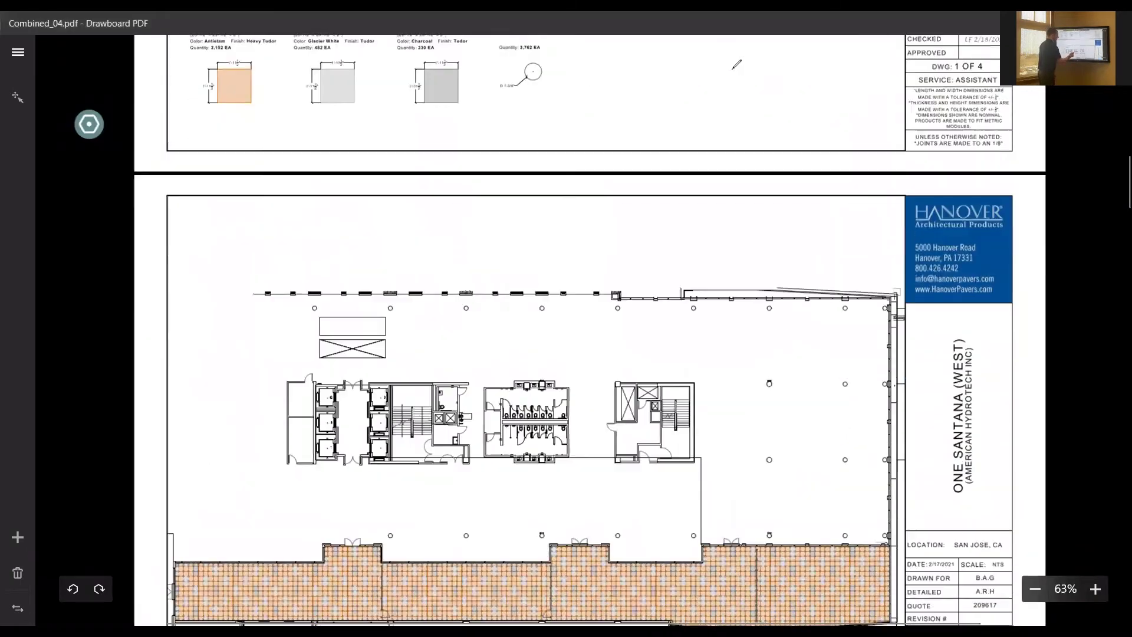
{"action": "scroll", "coordinate": [736, 63], "scroll_direction": "down", "scroll_amount": 1}
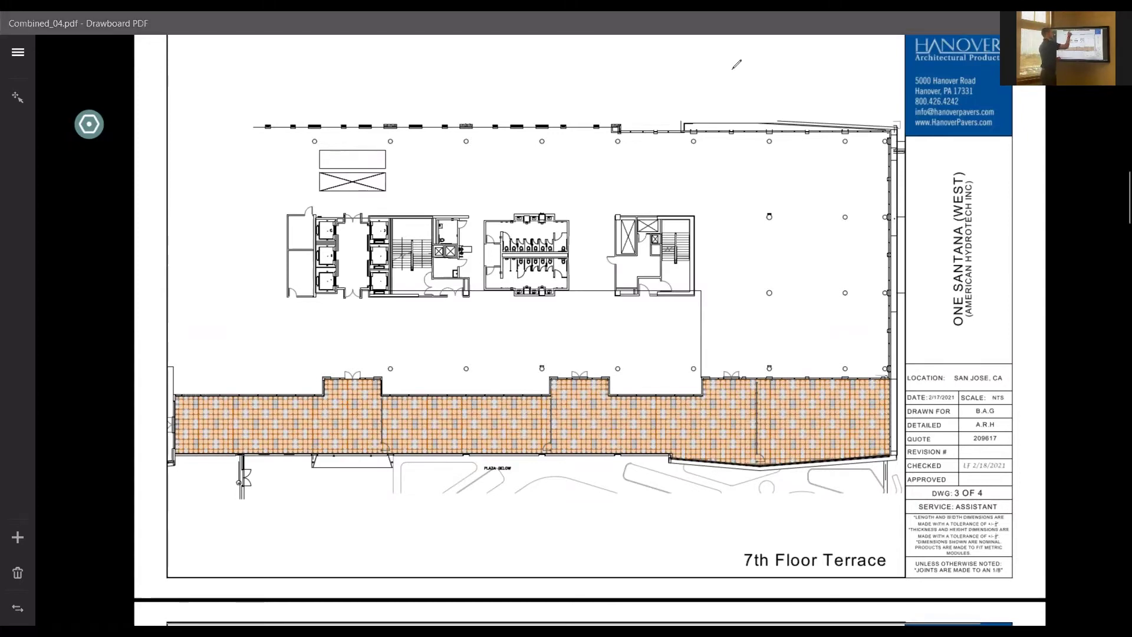
{"action": "left_click_drag", "start_coordinate": [514, 183], "coordinate": [498, 553]}
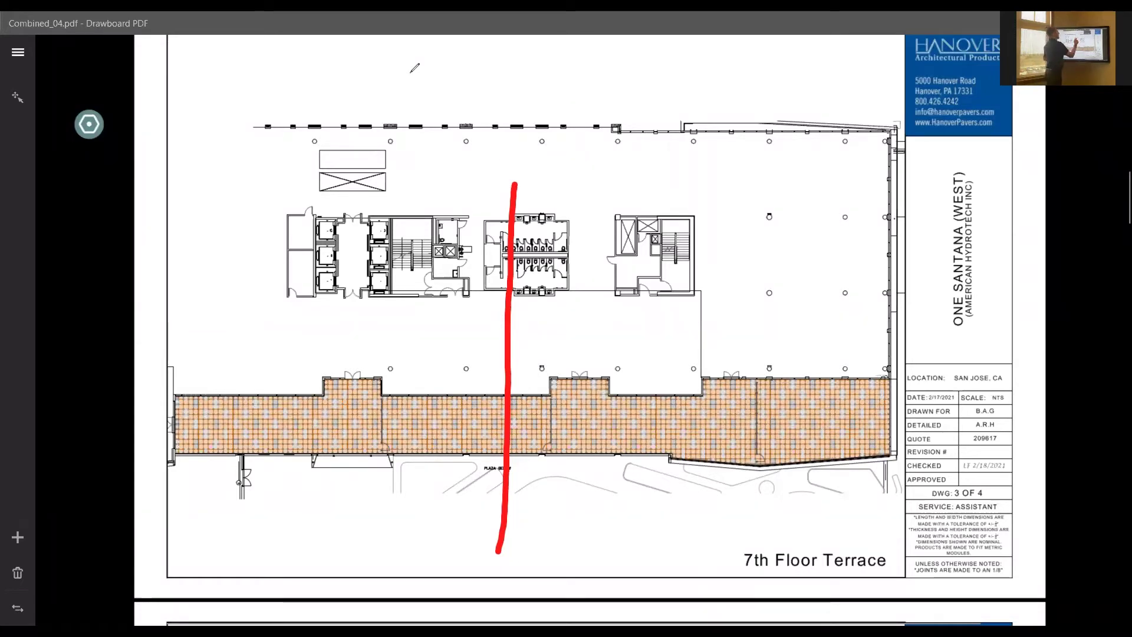
{"action": "key", "text": "ctrl+z"}
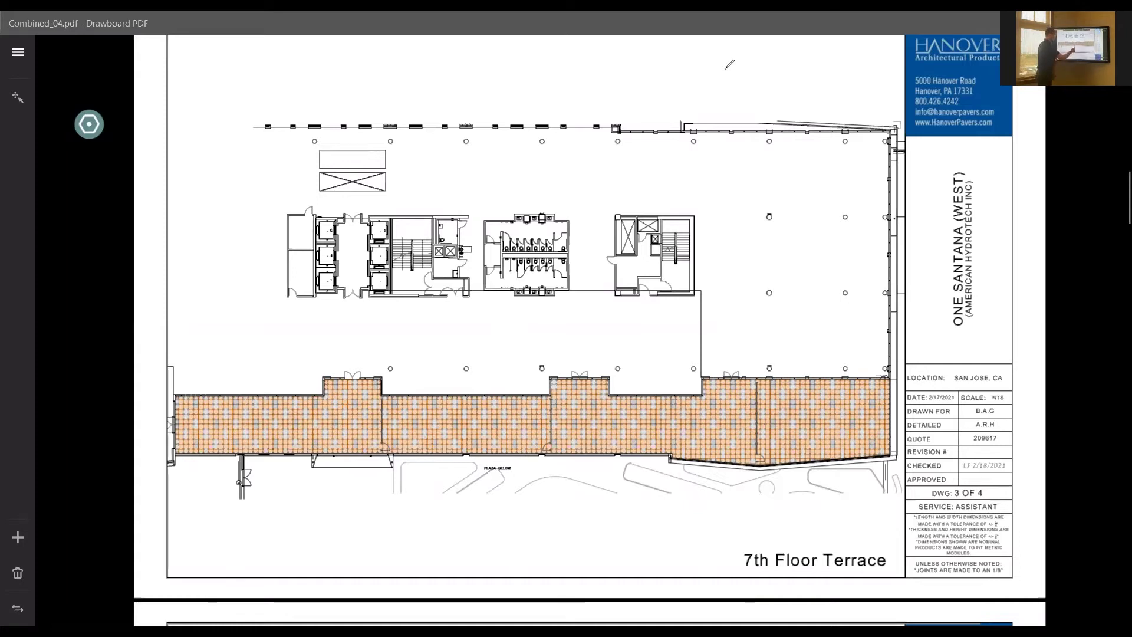
{"action": "scroll", "coordinate": [729, 63], "scroll_direction": "down", "scroll_amount": 10}
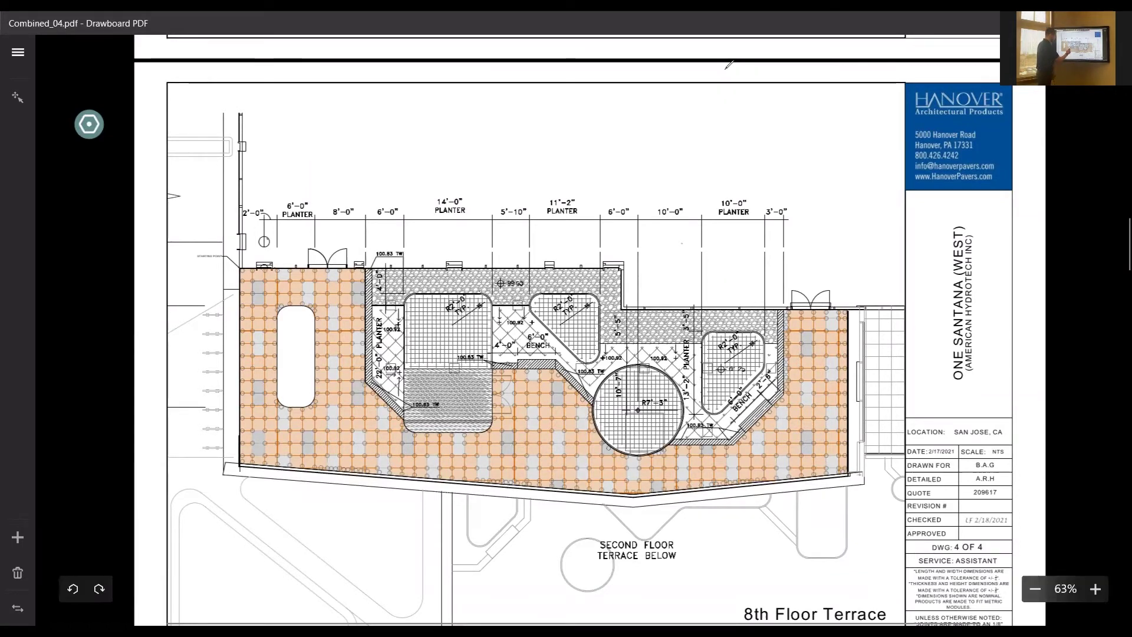
Step: Zoom in and out on the 8th Floor Terrace paver layout, then scroll on to the 378 W End Ave sheet
{"action": "scroll", "coordinate": [384, 453], "scroll_direction": "up", "scroll_amount": 5, "text": "ctrl"}
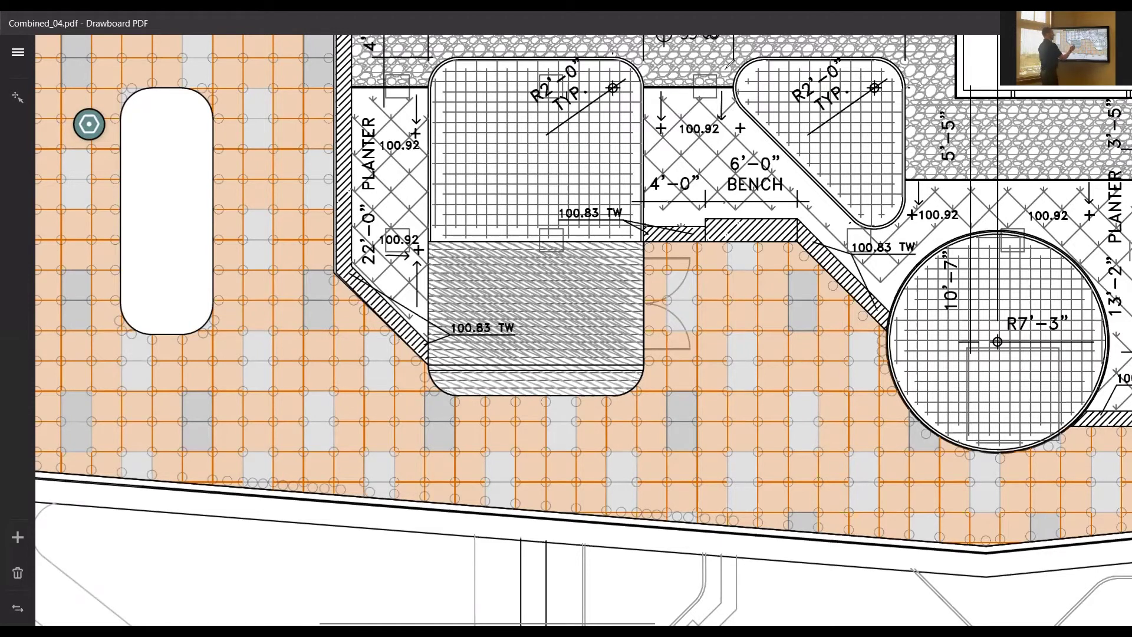
{"action": "scroll", "coordinate": [548, 333], "scroll_direction": "up", "scroll_amount": 2, "text": "ctrl"}
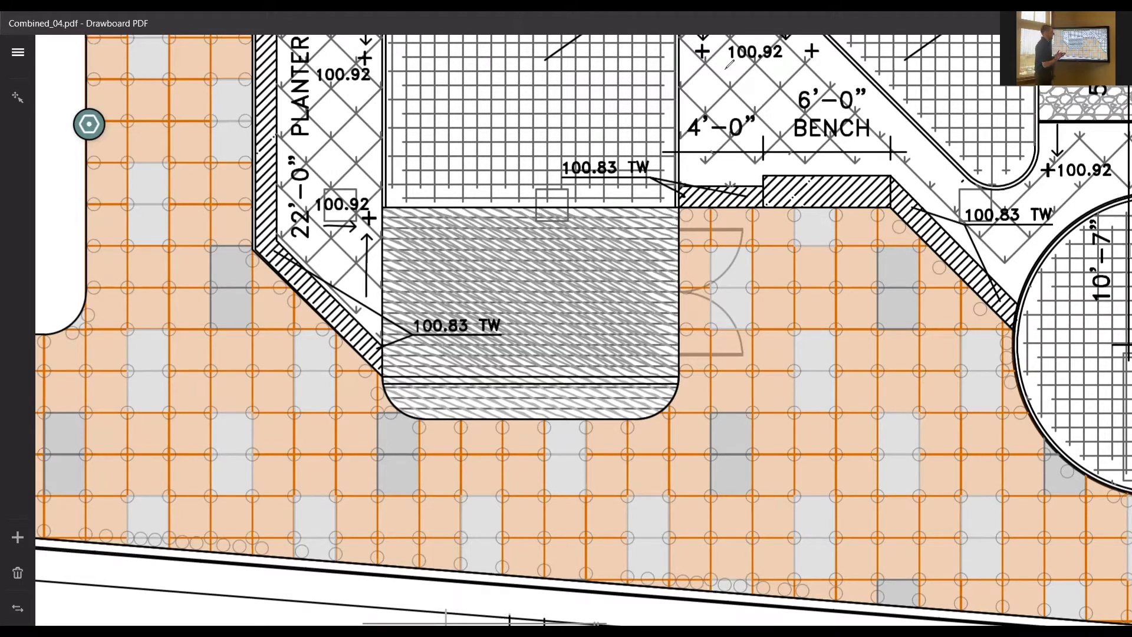
{"action": "scroll", "coordinate": [475, 486], "scroll_direction": "down", "scroll_amount": 3, "text": "ctrl"}
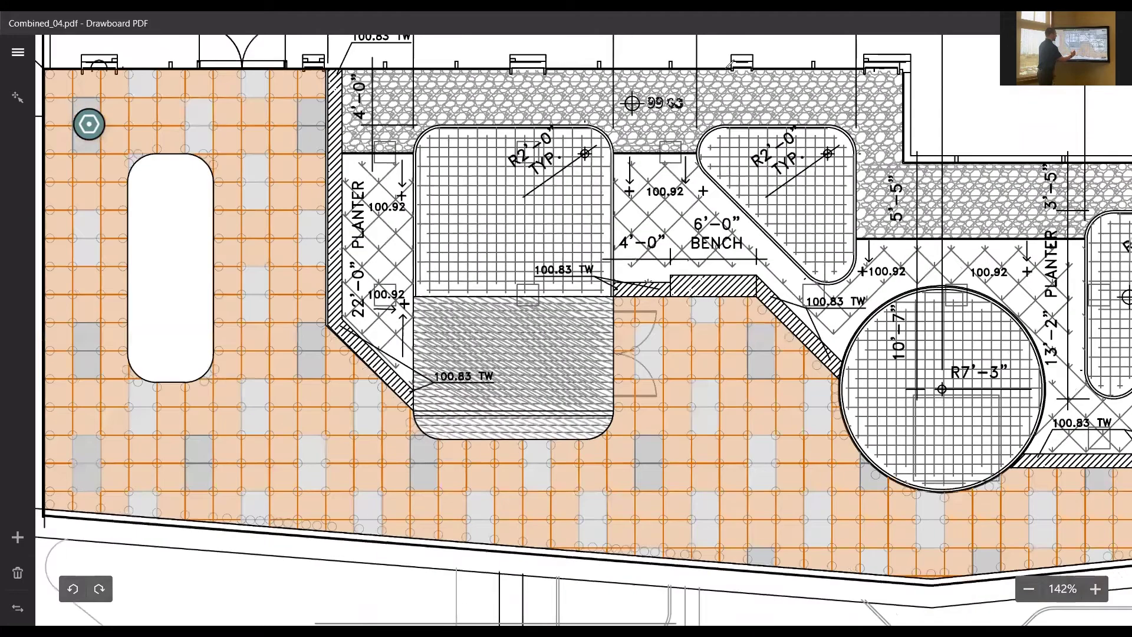
{"action": "scroll", "coordinate": [466, 498], "scroll_direction": "down", "scroll_amount": 2, "text": "ctrl"}
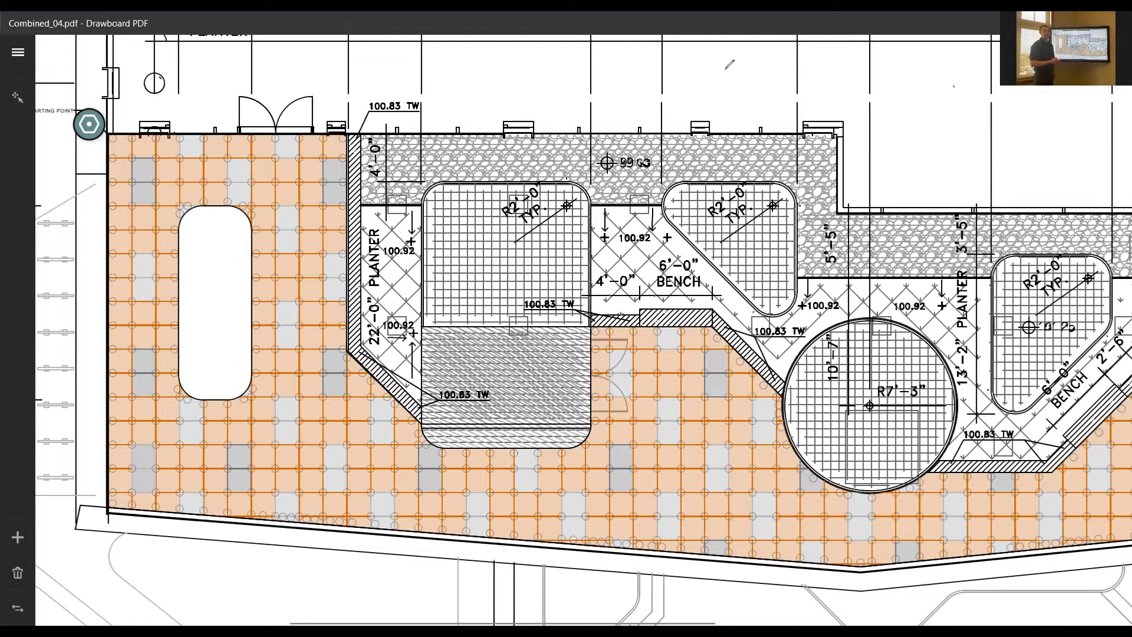
{"action": "scroll", "coordinate": [566, 330], "scroll_direction": "down", "scroll_amount": 5, "text": "ctrl"}
{"action": "scroll", "coordinate": [566, 330], "scroll_direction": "up", "scroll_amount": 3, "text": "ctrl"}
{"action": "scroll", "coordinate": [729, 63], "scroll_direction": "down", "scroll_amount": 7}
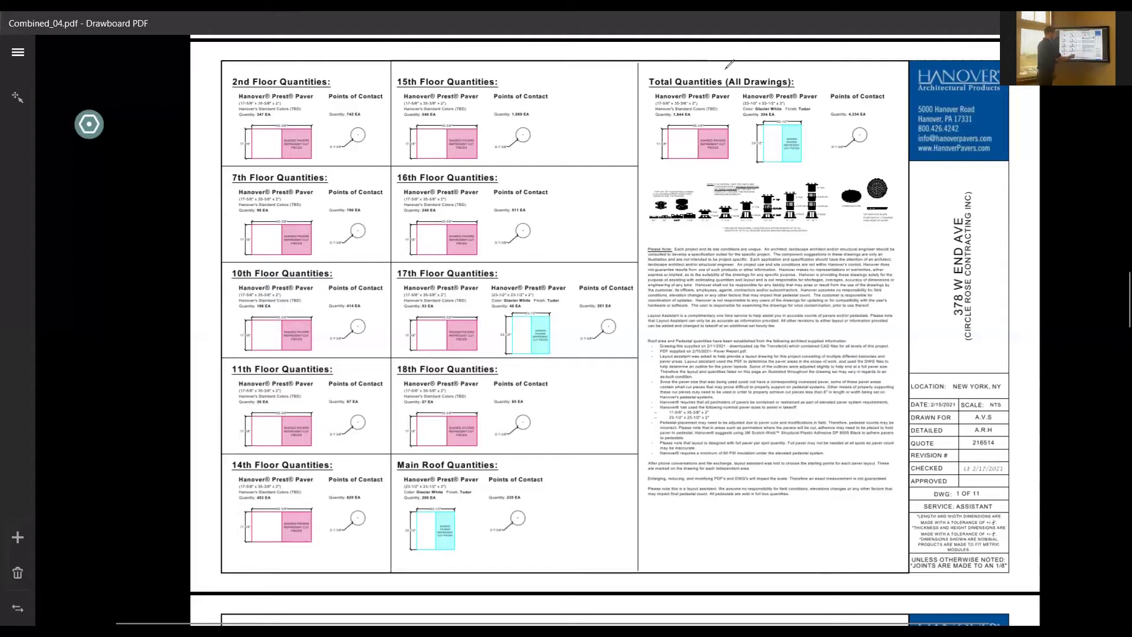
Step: Zoom into the brick pavers on the 378 W End Ave 2nd-floor plan
{"action": "scroll", "coordinate": [729, 63], "scroll_direction": "down", "scroll_amount": 9}
{"action": "scroll", "coordinate": [729, 64], "scroll_direction": "down", "scroll_amount": 1}
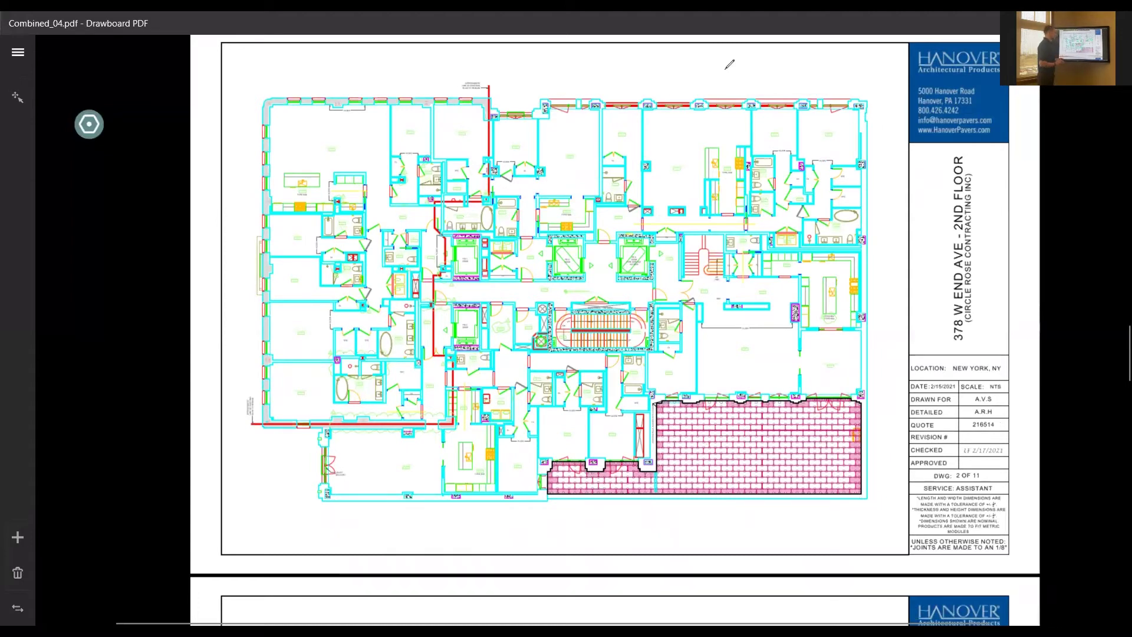
{"action": "scroll", "coordinate": [725, 483], "scroll_direction": "up", "scroll_amount": 5, "text": "ctrl"}
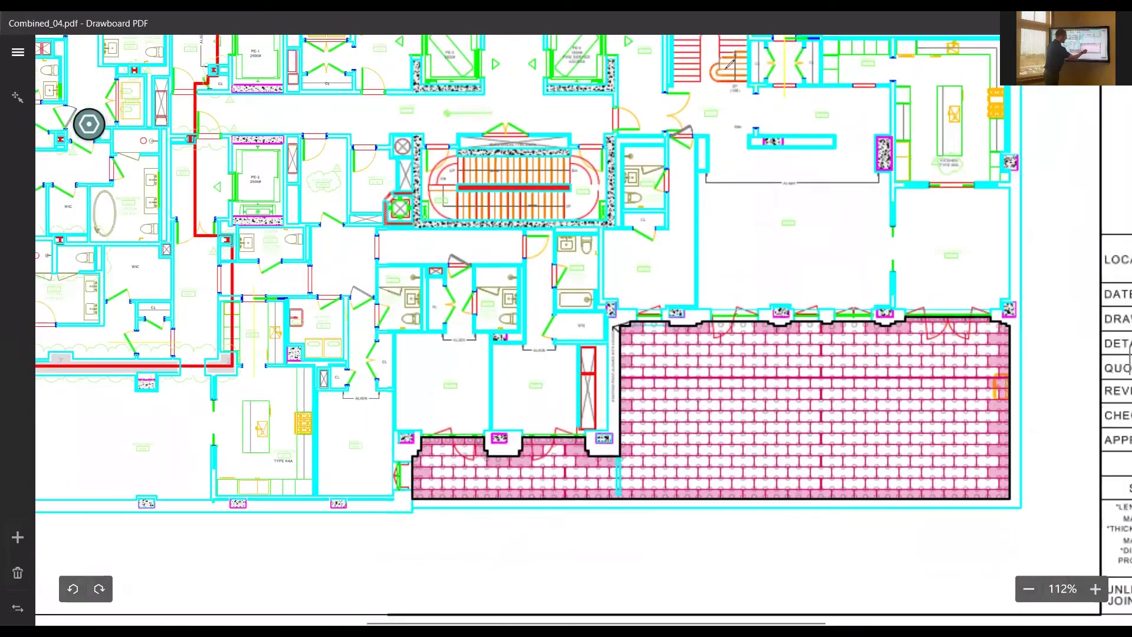
{"action": "scroll", "coordinate": [677, 384], "scroll_direction": "up", "scroll_amount": 1, "text": "ctrl"}
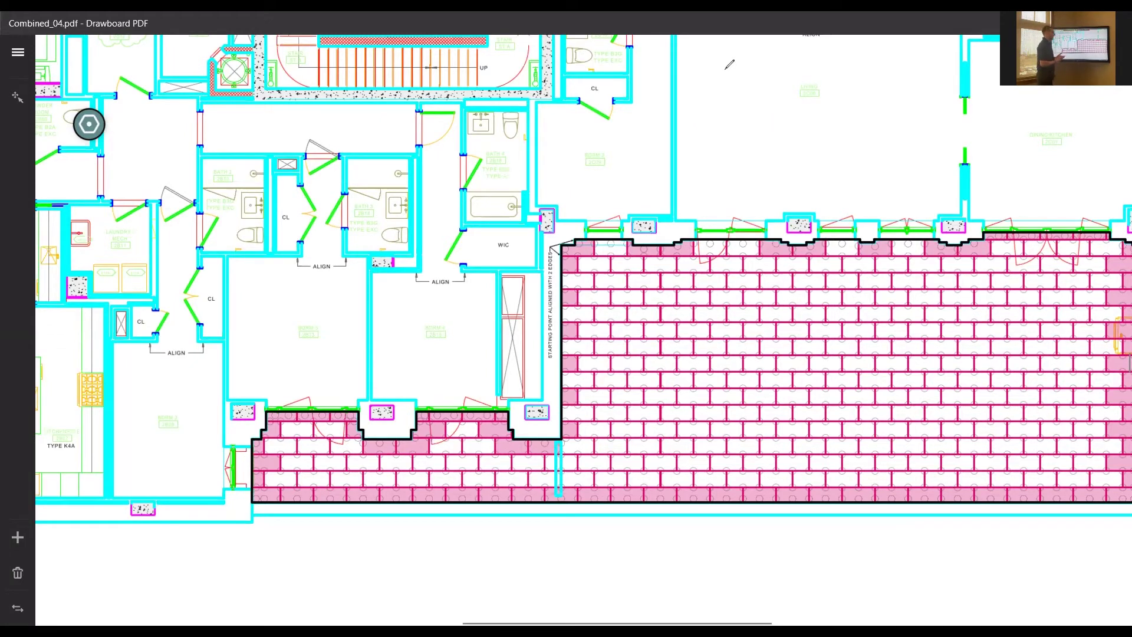
{"action": "scroll", "coordinate": [729, 63], "scroll_direction": "right", "scroll_amount": 1}
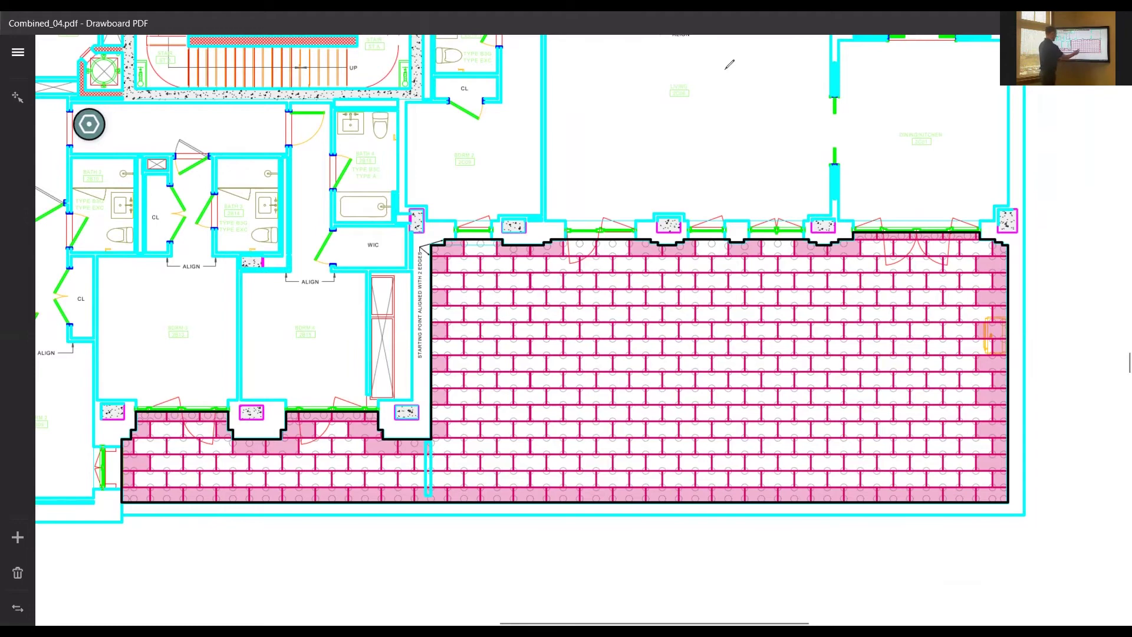
Step: Zoom back out and scroll down to the 15th Floor plan, sheet 7 of 11
{"action": "scroll", "coordinate": [729, 64], "scroll_direction": "down", "scroll_amount": 3, "text": "ctrl"}
{"action": "scroll", "coordinate": [729, 64], "scroll_direction": "down", "scroll_amount": 1, "text": "ctrl"}
{"action": "scroll", "coordinate": [729, 64], "scroll_direction": "down", "scroll_amount": 20}
{"action": "scroll", "coordinate": [729, 64], "scroll_direction": "down", "scroll_amount": 5}
{"action": "scroll", "coordinate": [729, 64], "scroll_direction": "down", "scroll_amount": 1, "text": "ctrl"}
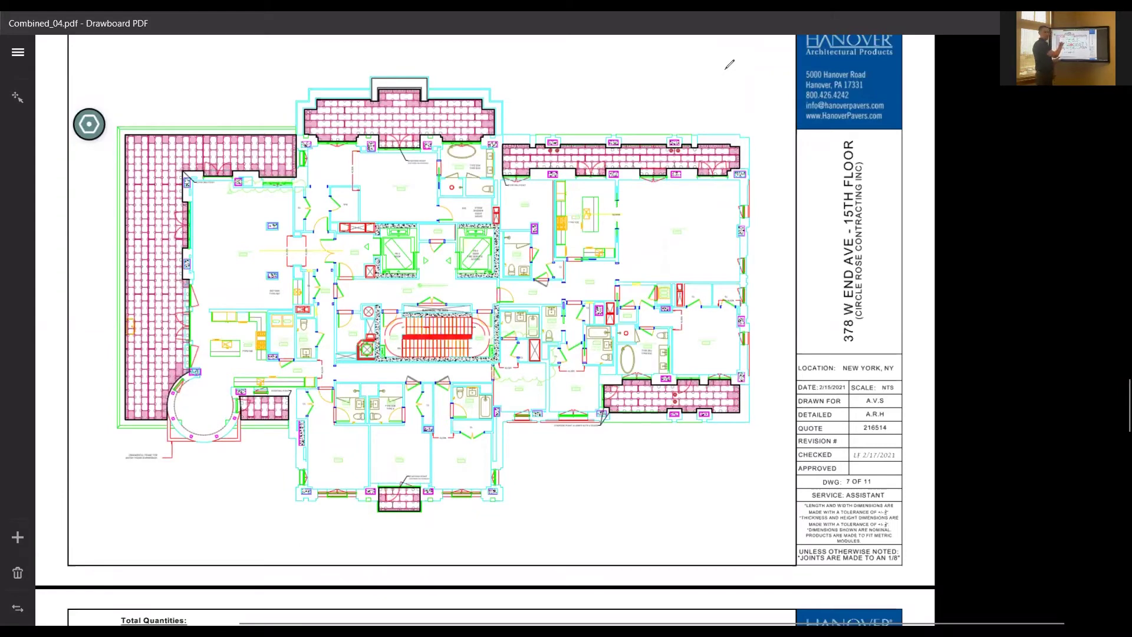
Step: Zoom to 245% and pan across the 15th-floor master bath, master suite, bedroom 3 and kitchen starting points
{"action": "scroll", "coordinate": [236, 206], "scroll_direction": "up", "scroll_amount": 5, "text": "ctrl"}
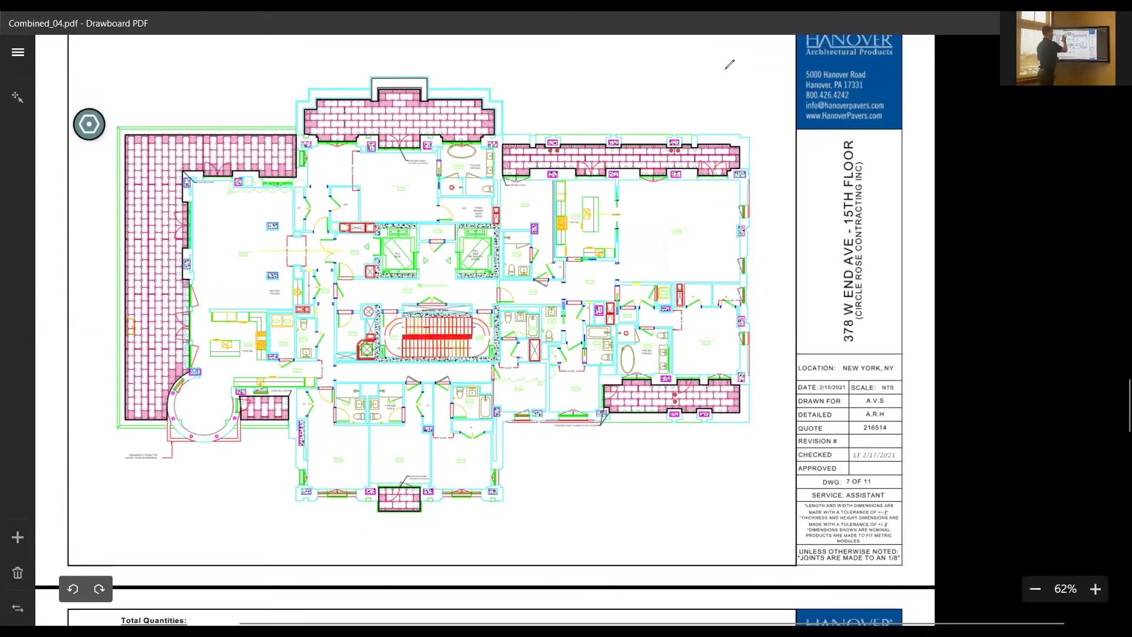
{"action": "scroll", "coordinate": [236, 207], "scroll_direction": "down", "scroll_amount": 2, "text": "ctrl"}
{"action": "scroll", "coordinate": [236, 206], "scroll_direction": "up", "scroll_amount": 6, "text": "ctrl"}
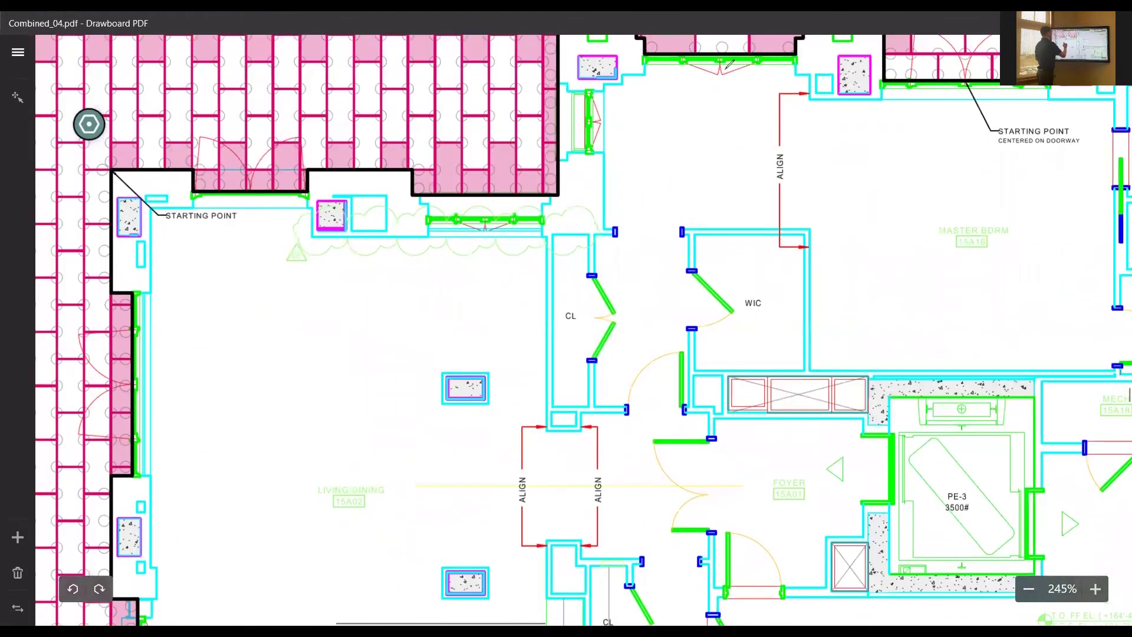
{"action": "left_click_drag", "start_coordinate": [729, 64], "coordinate": [222, 215]}
{"action": "left_click_drag", "start_coordinate": [729, 64], "coordinate": [662, 142]}
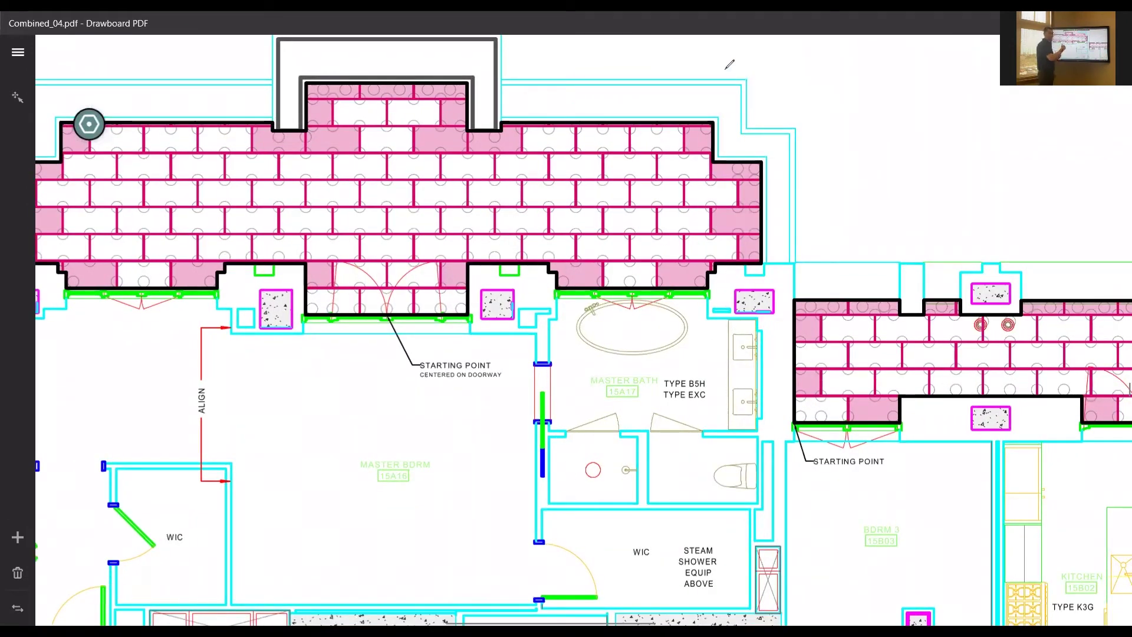
{"action": "left_click_drag", "start_coordinate": [649, 353], "coordinate": [510, 213]}
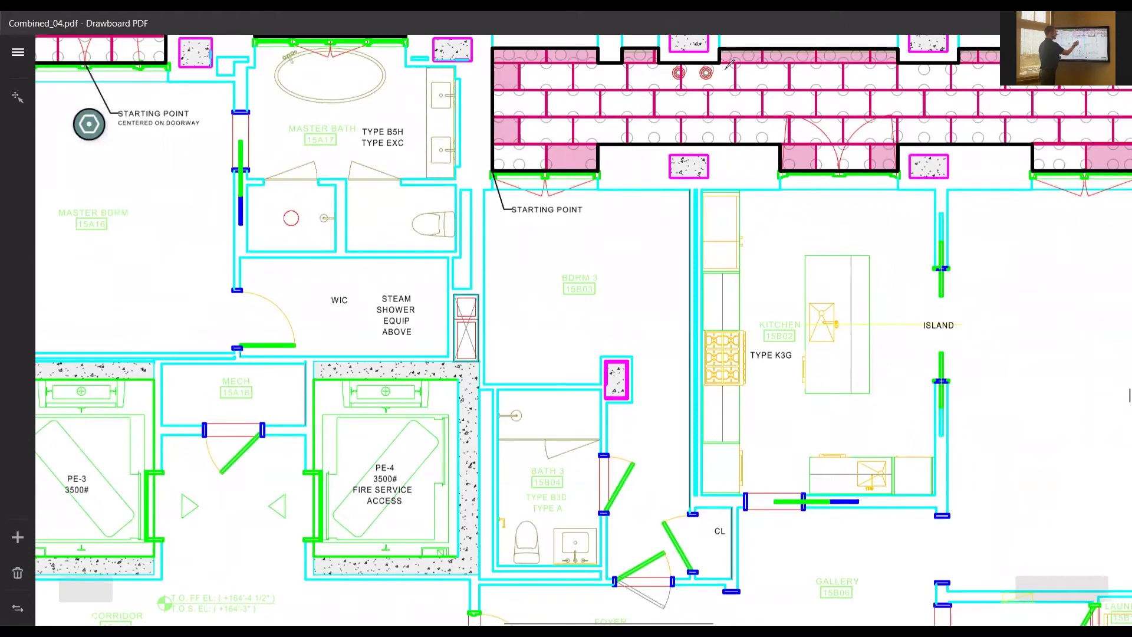
Step: Zoom out to 70% and scroll down to the Augusta National Golf Club sheet
{"action": "scroll", "coordinate": [729, 64], "scroll_direction": "down", "scroll_amount": 8, "text": "ctrl"}
{"action": "scroll", "coordinate": [729, 64], "scroll_direction": "down", "scroll_amount": 2}
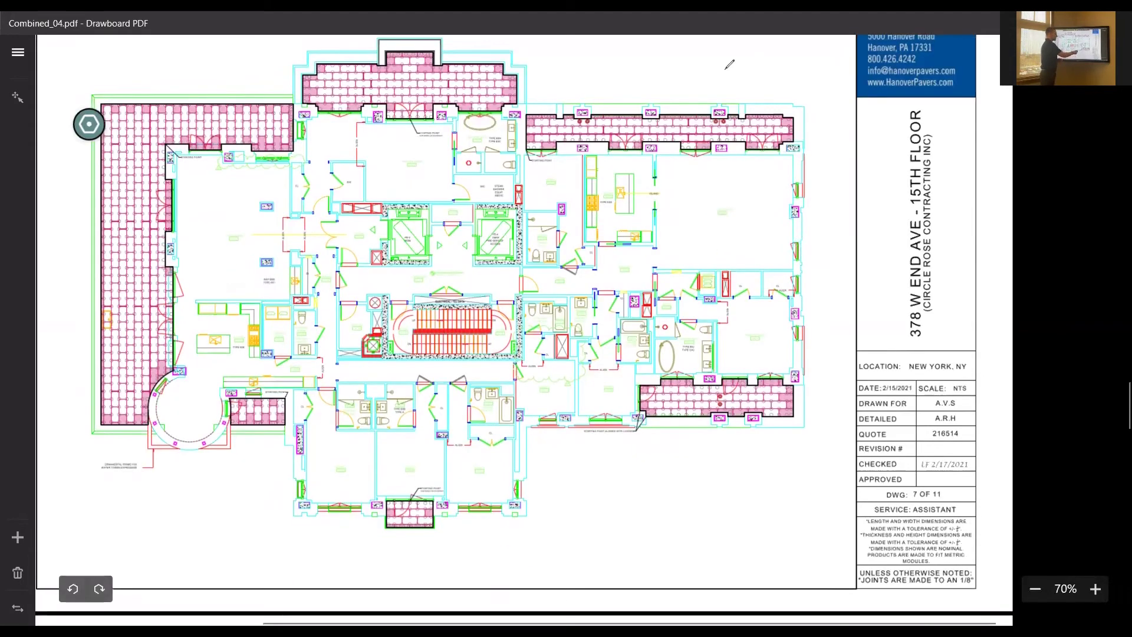
{"action": "scroll", "coordinate": [729, 64], "scroll_direction": "down", "scroll_amount": 8}
{"action": "scroll", "coordinate": [730, 64], "scroll_direction": "down", "scroll_amount": 5}
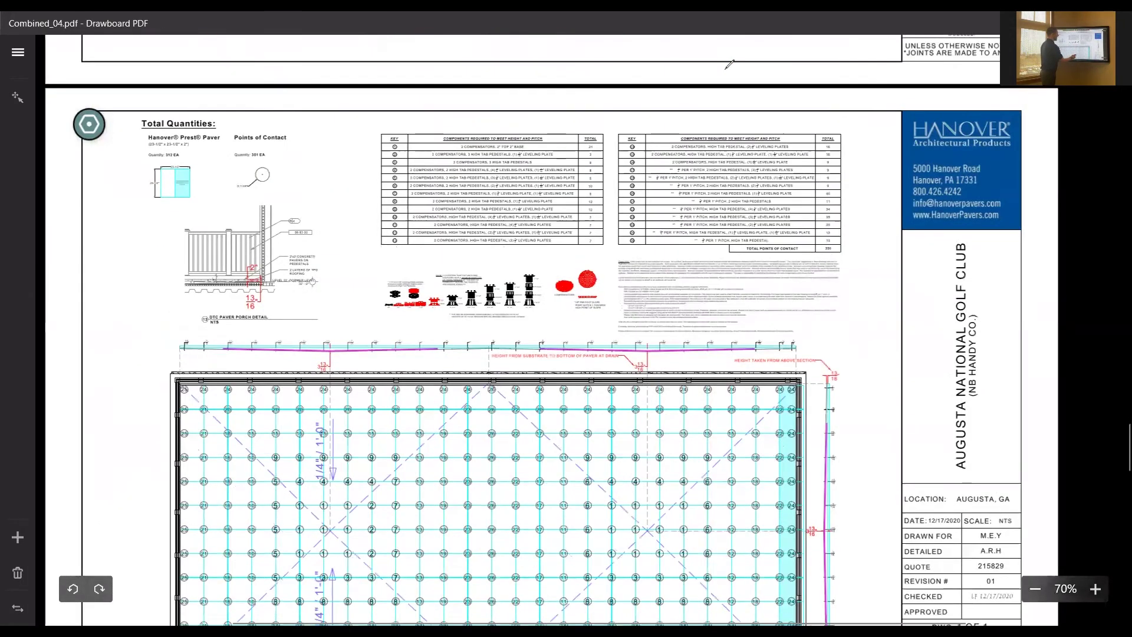
{"action": "scroll", "coordinate": [729, 63], "scroll_direction": "down", "scroll_amount": 1}
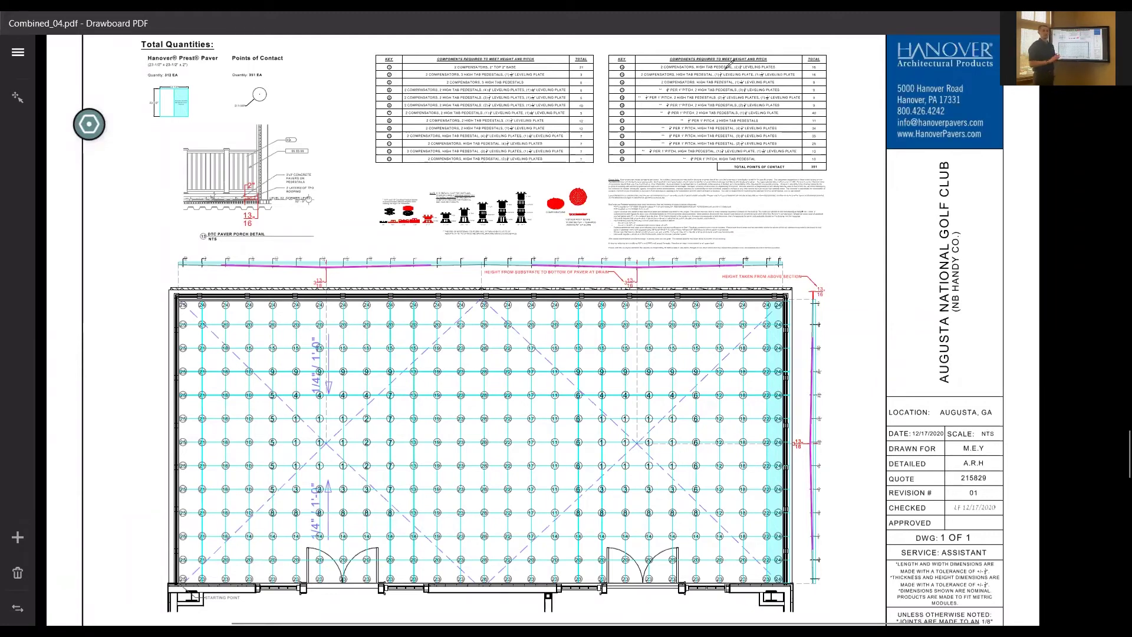
{"action": "scroll", "coordinate": [729, 65], "scroll_direction": "up", "scroll_amount": 5, "text": "ctrl"}
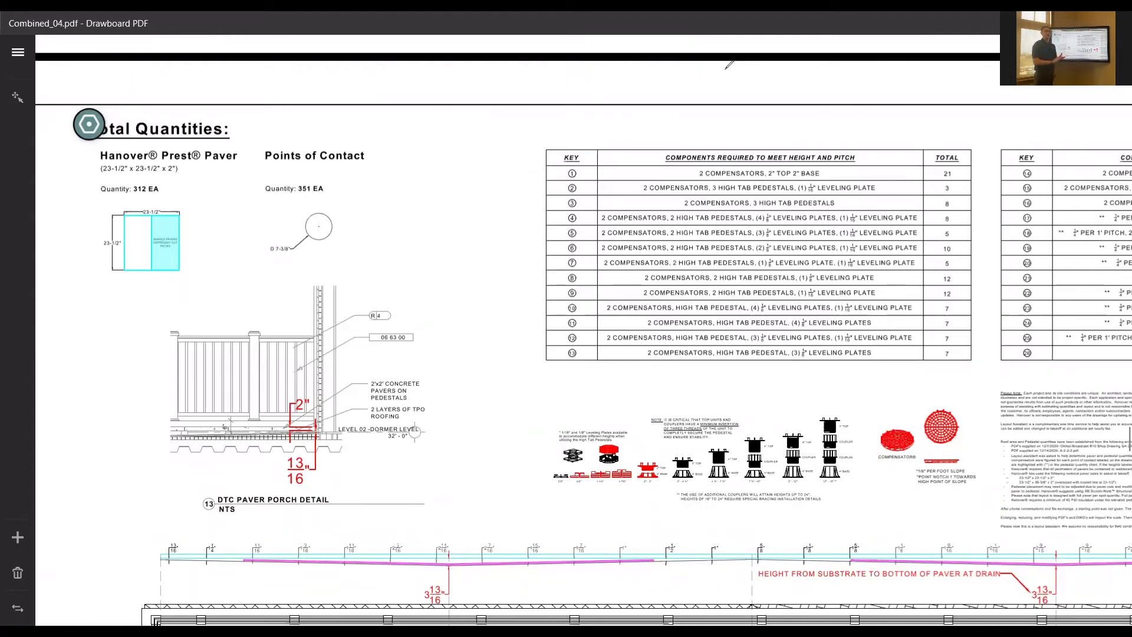
{"action": "scroll", "coordinate": [729, 63], "scroll_direction": "down", "scroll_amount": 4}
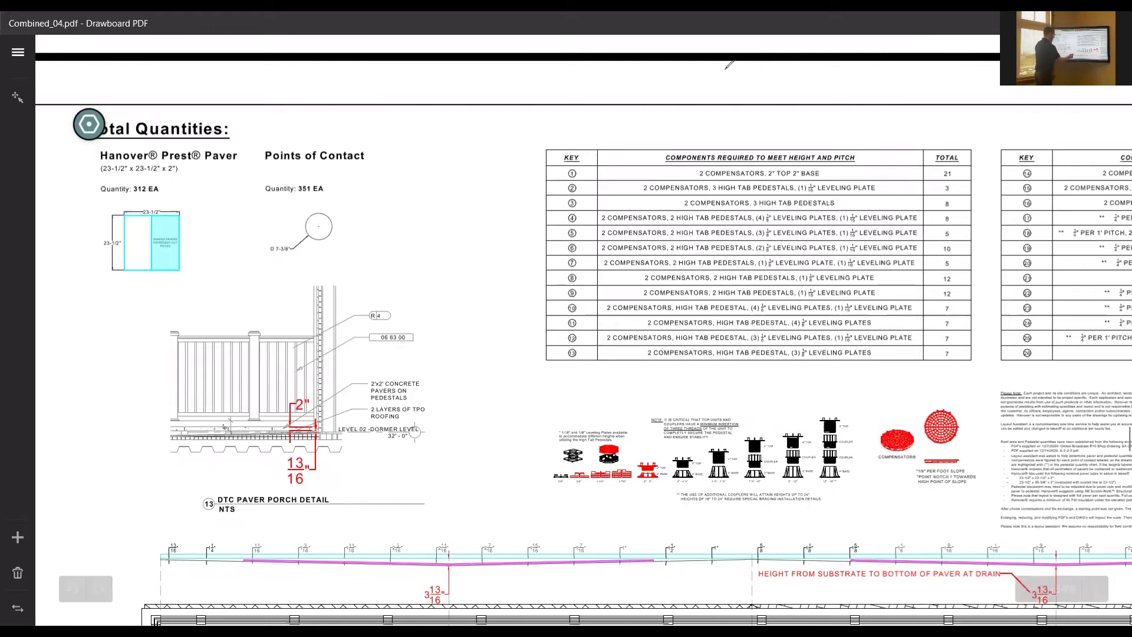
{"action": "scroll", "coordinate": [583, 330], "scroll_direction": "up", "scroll_amount": 1}
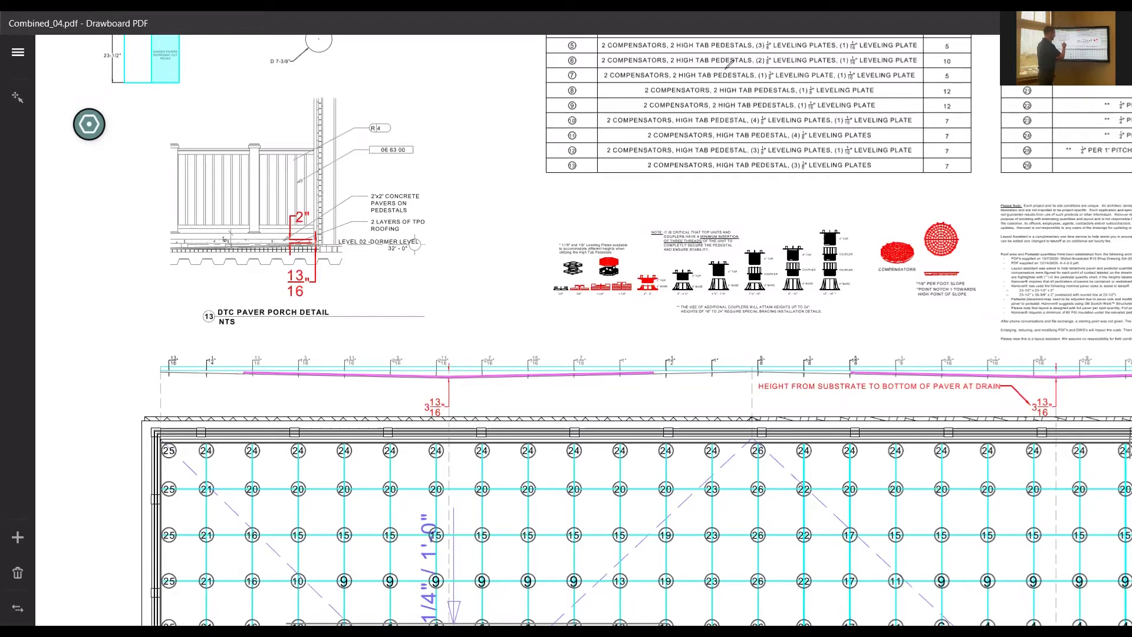
{"action": "scroll", "coordinate": [729, 61], "scroll_direction": "down", "scroll_amount": 4, "text": "ctrl"}
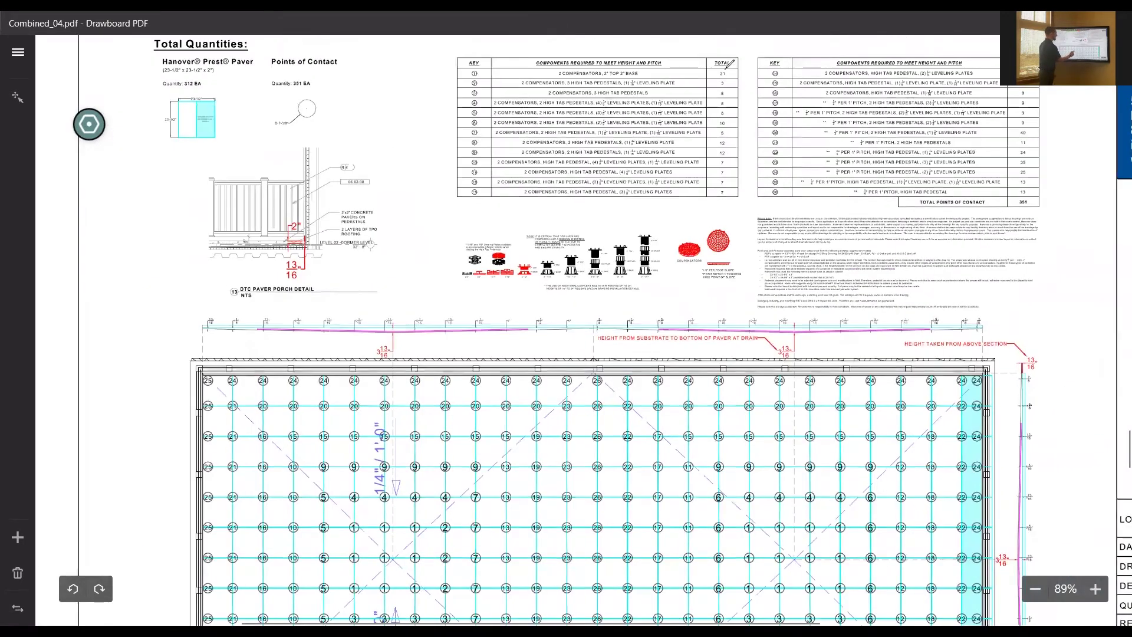
{"action": "scroll", "coordinate": [729, 62], "scroll_direction": "down", "scroll_amount": 1, "text": "ctrl"}
{"action": "scroll", "coordinate": [729, 61], "scroll_direction": "down", "scroll_amount": 3}
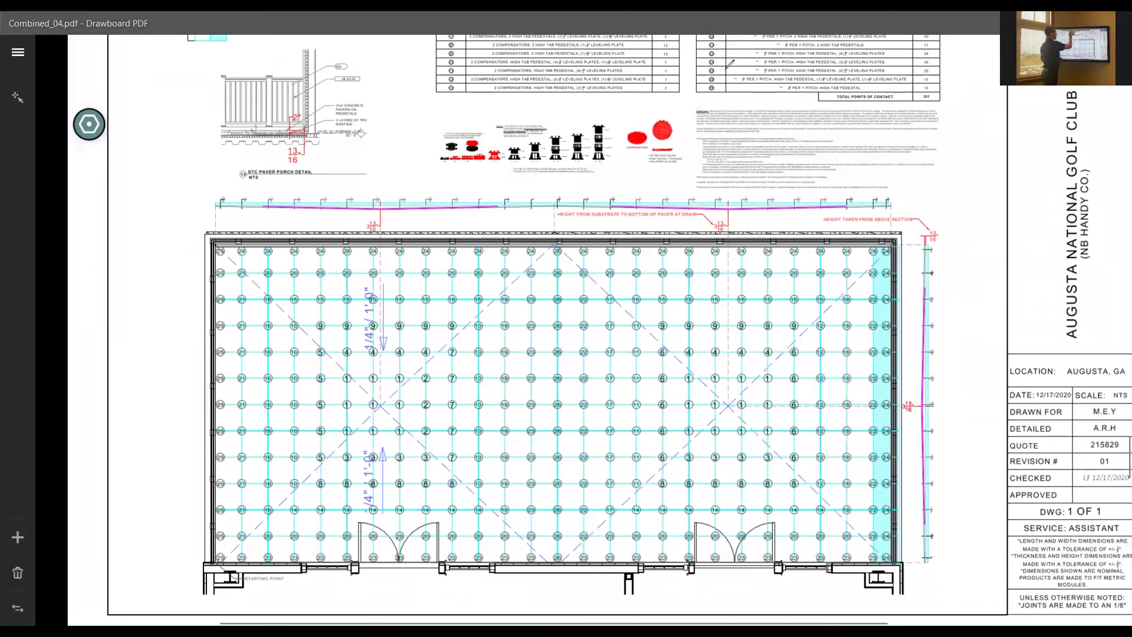
{"action": "mouse_move", "coordinate": [394, 405]}
{"action": "left_mouse_down"}
{"action": "mouse_move", "coordinate": [390, 397]}
{"action": "mouse_move", "coordinate": [382, 419]}
{"action": "mouse_move", "coordinate": [398, 398]}
{"action": "left_mouse_up"}
{"action": "left_click_drag", "start_coordinate": [742, 399], "coordinate": [744, 403]}
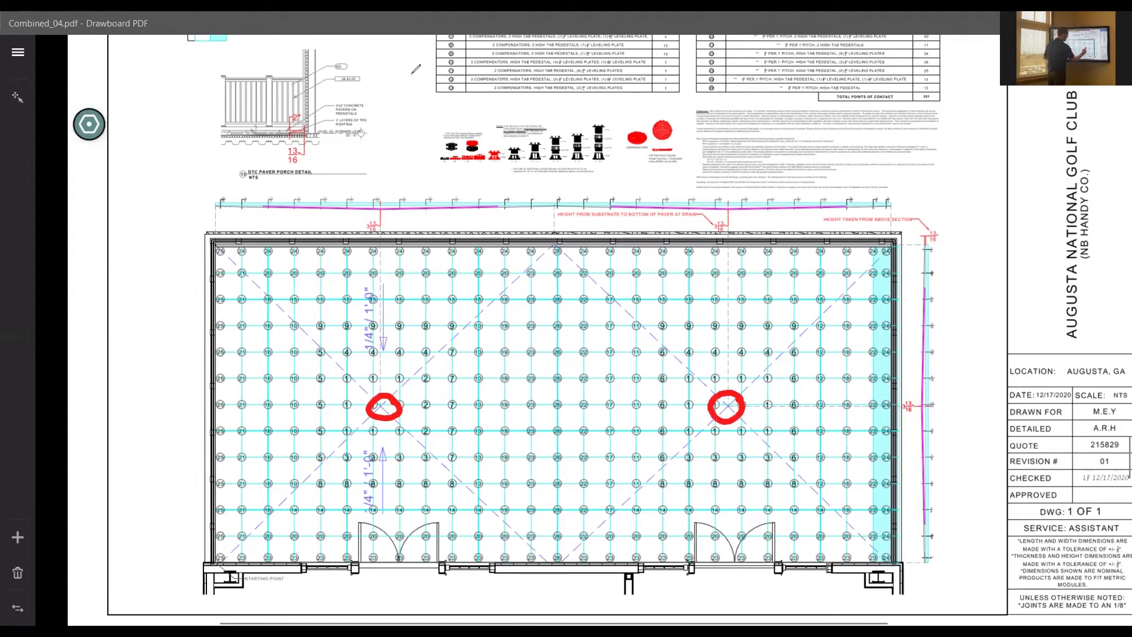
{"action": "mouse_move", "coordinate": [552, 184]}
{"action": "left_mouse_down"}
{"action": "mouse_move", "coordinate": [567, 366]}
{"action": "mouse_move", "coordinate": [560, 600]}
{"action": "left_mouse_up"}
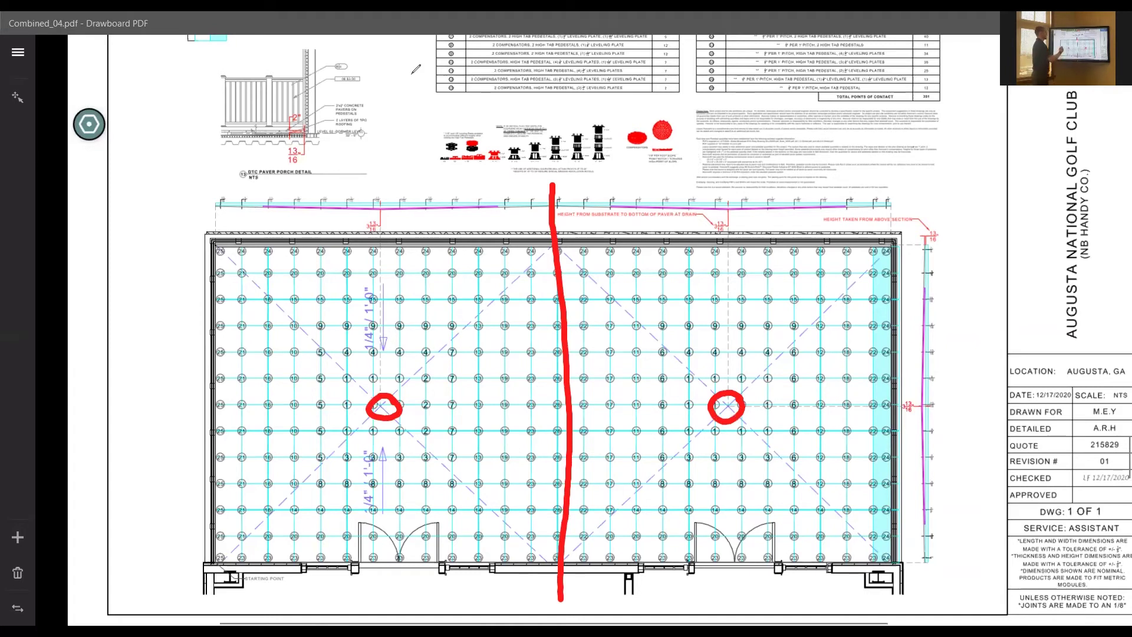
{"action": "left_click_drag", "start_coordinate": [389, 272], "coordinate": [389, 365]}
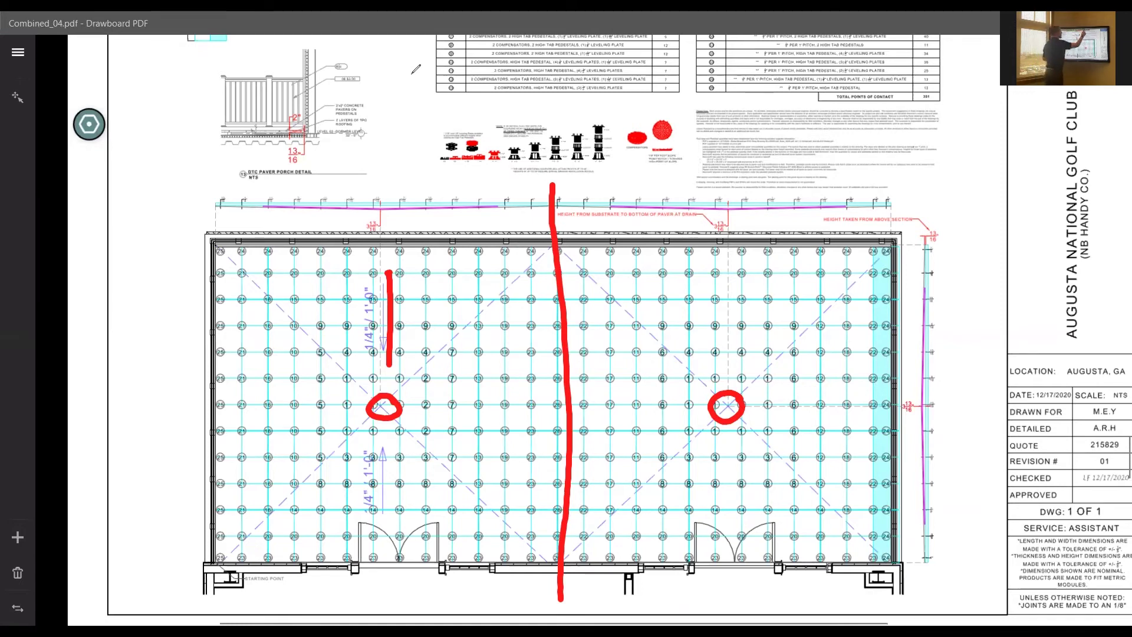
{"action": "left_click", "coordinate": [734, 74]}
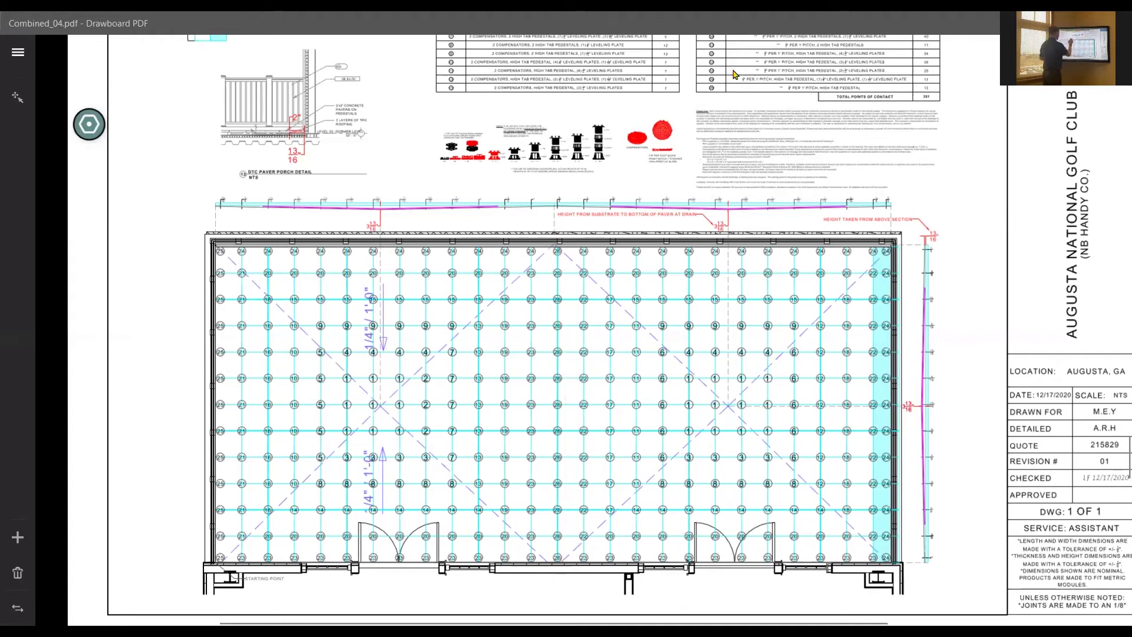
{"action": "scroll", "coordinate": [386, 251], "scroll_direction": "up", "scroll_amount": 5, "text": "ctrl"}
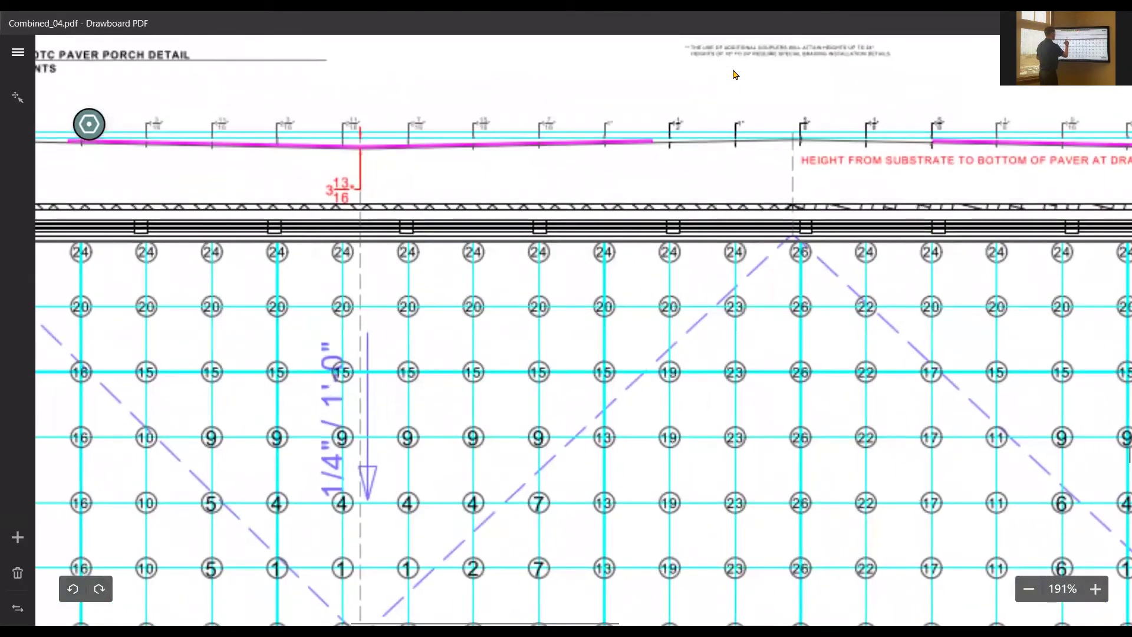
{"action": "scroll", "coordinate": [735, 73], "scroll_direction": "up", "scroll_amount": 2}
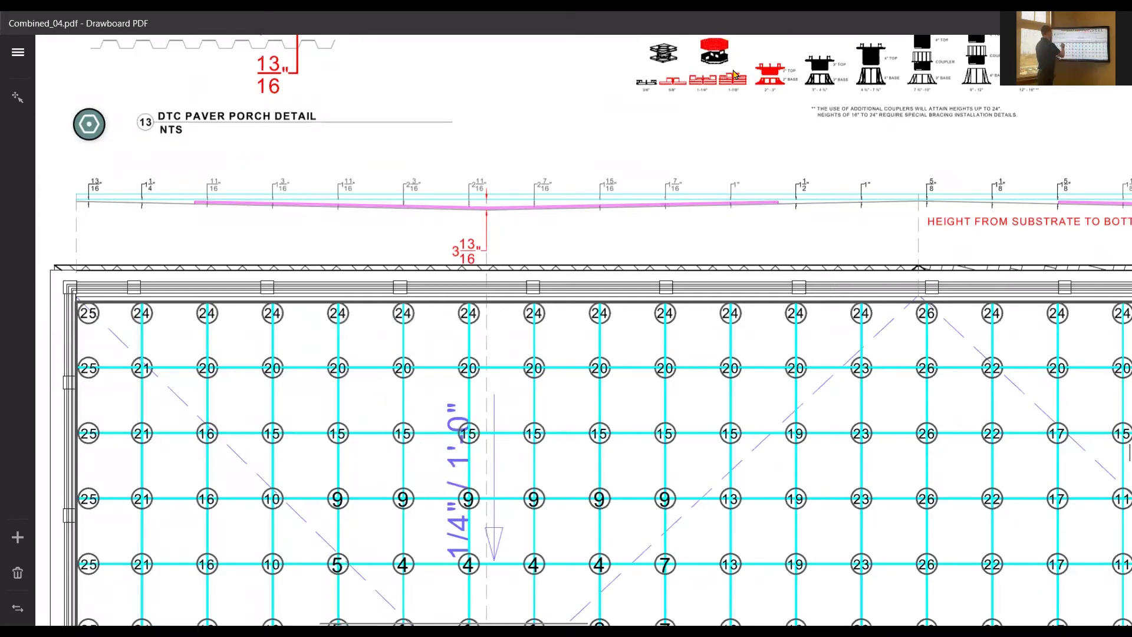
{"action": "scroll", "coordinate": [735, 73], "scroll_direction": "down", "scroll_amount": 1}
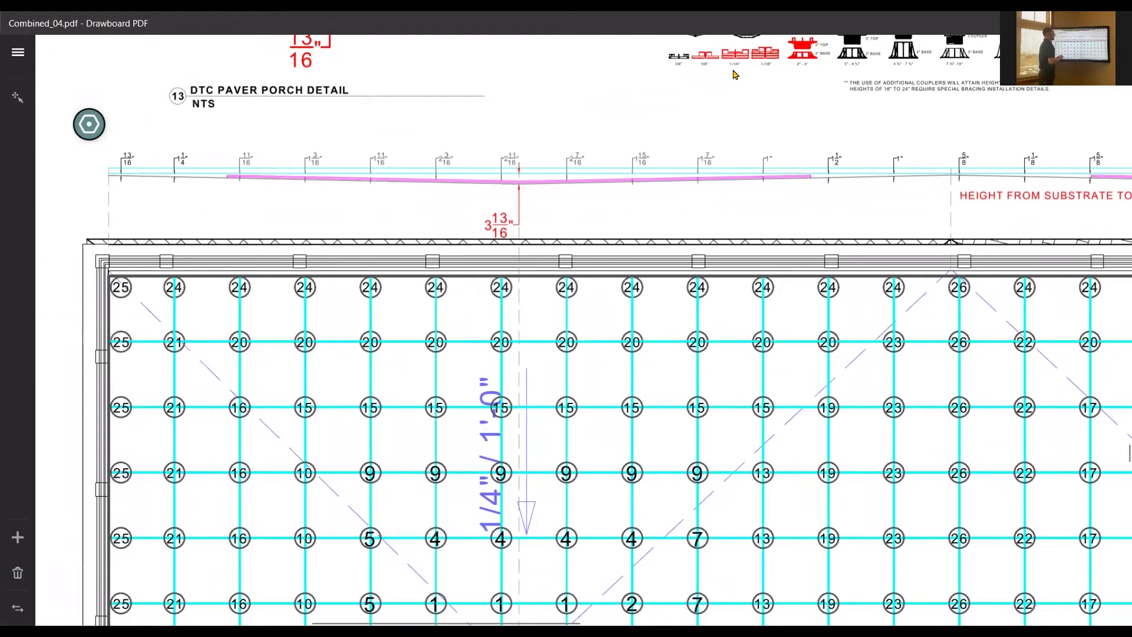
{"action": "scroll", "coordinate": [383, 183], "scroll_direction": "up", "scroll_amount": 3, "text": "ctrl"}
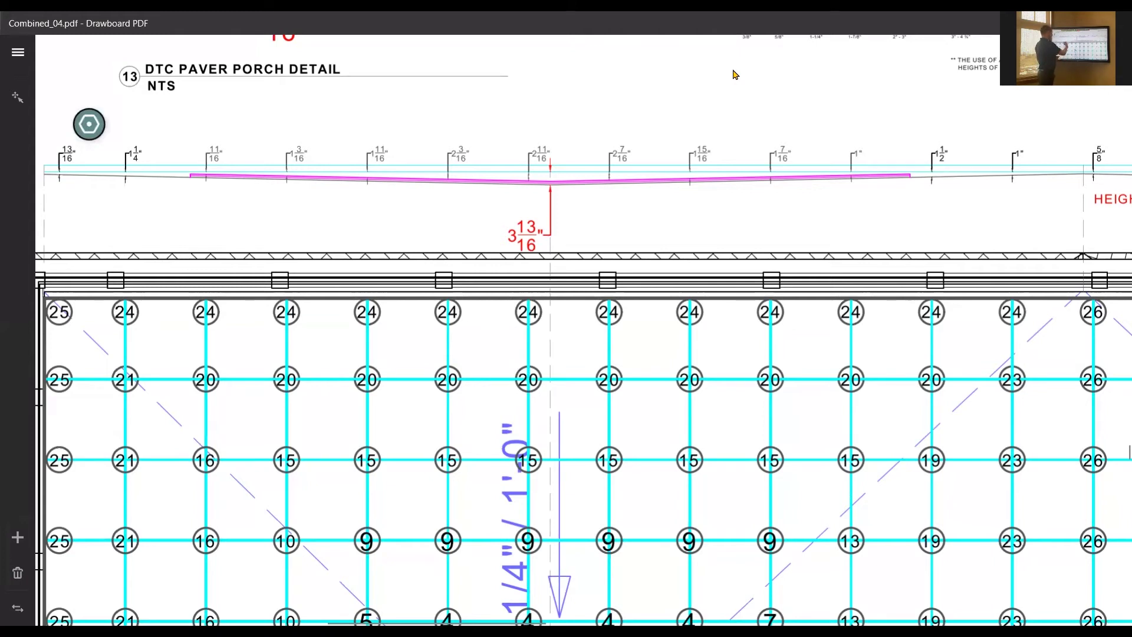
{"action": "scroll", "coordinate": [734, 75], "scroll_direction": "down", "scroll_amount": 10}
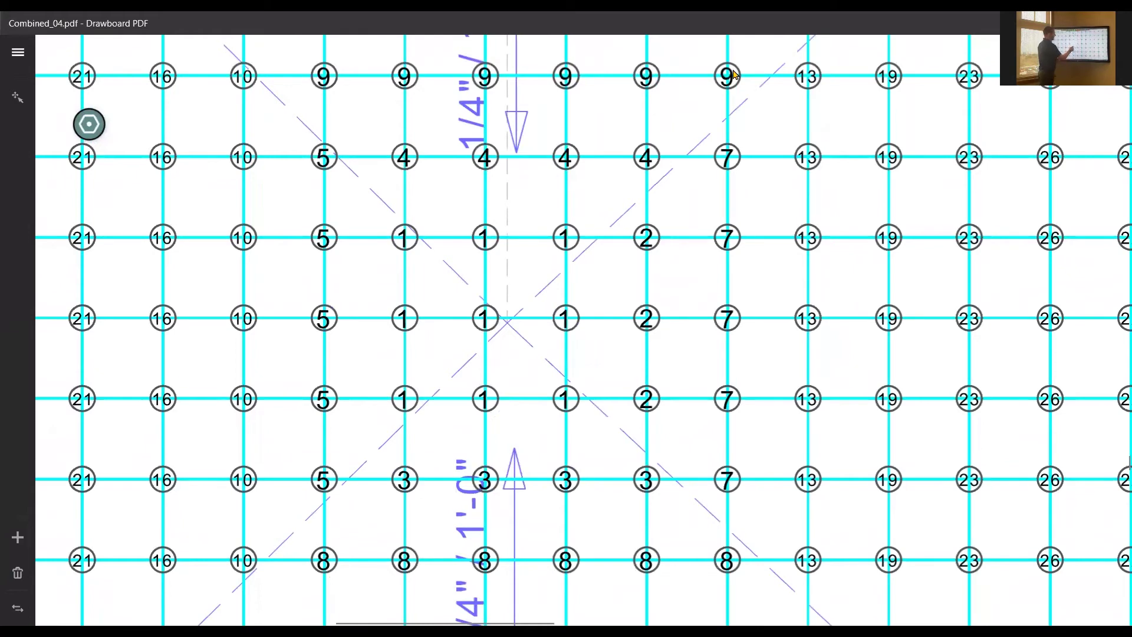
{"action": "scroll", "coordinate": [734, 74], "scroll_direction": "down", "scroll_amount": 10, "text": "ctrl"}
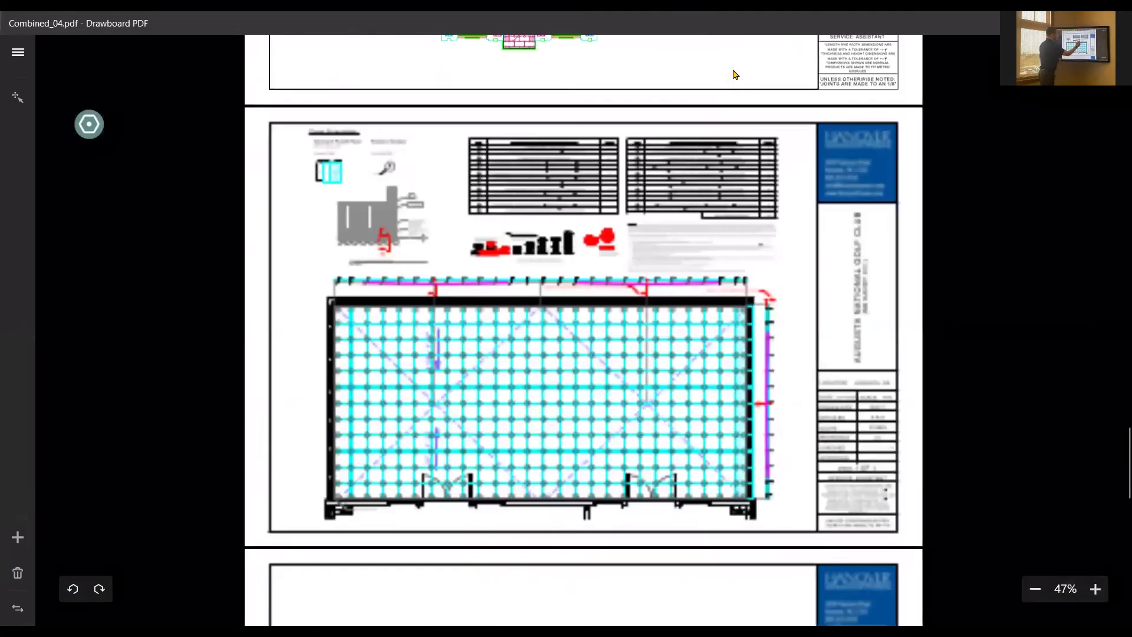
{"action": "scroll", "coordinate": [734, 74], "scroll_direction": "up", "scroll_amount": 6, "text": "ctrl"}
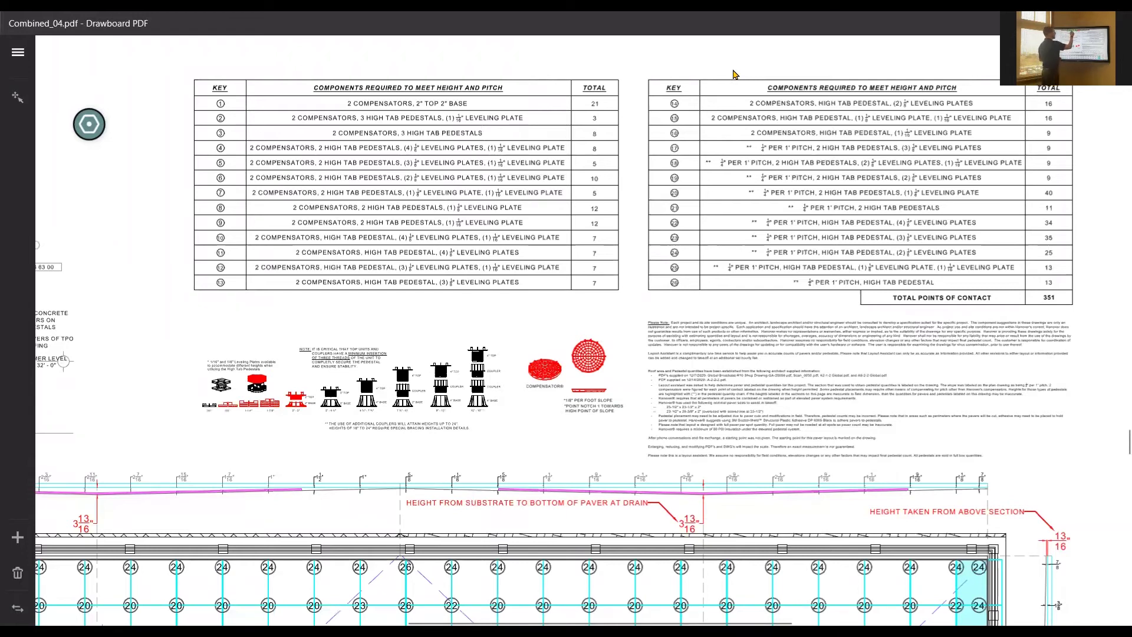
{"action": "left_click_drag", "start_coordinate": [337, 111], "coordinate": [474, 107]}
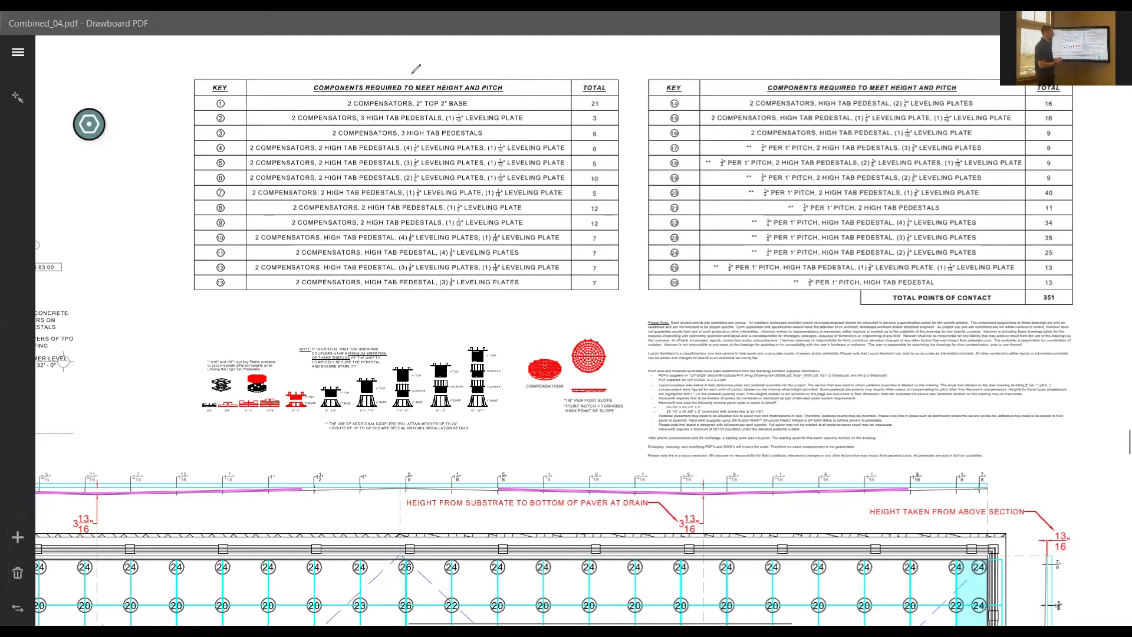
{"action": "scroll", "coordinate": [416, 69], "scroll_direction": "down", "scroll_amount": 5, "text": "ctrl"}
{"action": "scroll", "coordinate": [416, 69], "scroll_direction": "up", "scroll_amount": 5, "text": "ctrl"}
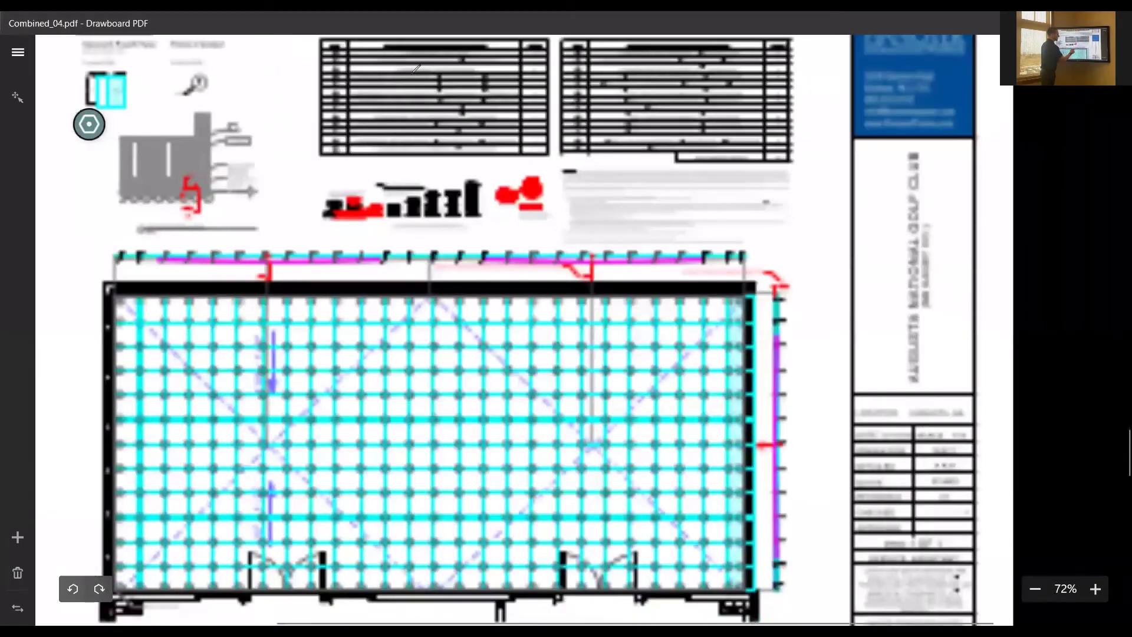
Step: On the St Mary's sheet, circle the 60', 28' and 25' dimensions, then zoom to 170% on the inner corner
{"action": "scroll", "coordinate": [416, 69], "scroll_direction": "down", "scroll_amount": 5}
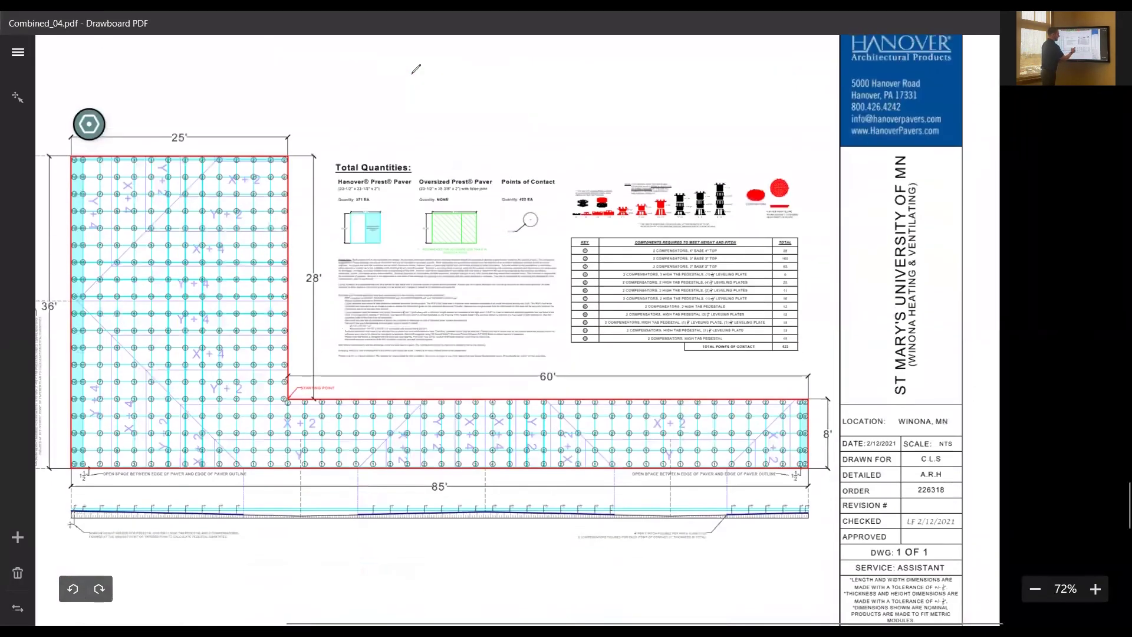
{"action": "scroll", "coordinate": [416, 69], "scroll_direction": "down", "scroll_amount": 2, "text": "ctrl"}
{"action": "scroll", "coordinate": [416, 69], "scroll_direction": "down", "scroll_amount": 5}
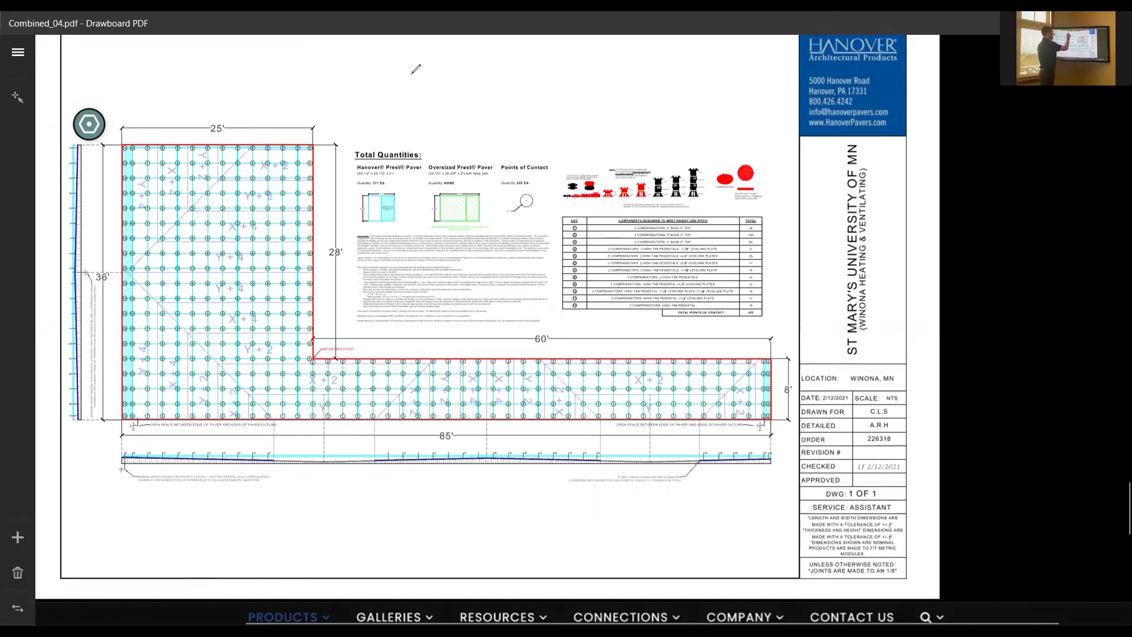
{"action": "mouse_move", "coordinate": [561, 327]}
{"action": "left_mouse_down"}
{"action": "mouse_move", "coordinate": [540, 355]}
{"action": "mouse_move", "coordinate": [567, 336]}
{"action": "left_mouse_up"}
{"action": "mouse_move", "coordinate": [354, 240]}
{"action": "left_mouse_down"}
{"action": "mouse_move", "coordinate": [319, 257]}
{"action": "mouse_move", "coordinate": [356, 244]}
{"action": "left_mouse_up"}
{"action": "mouse_move", "coordinate": [236, 116]}
{"action": "left_mouse_down"}
{"action": "mouse_move", "coordinate": [194, 132]}
{"action": "mouse_move", "coordinate": [238, 118]}
{"action": "left_mouse_up"}
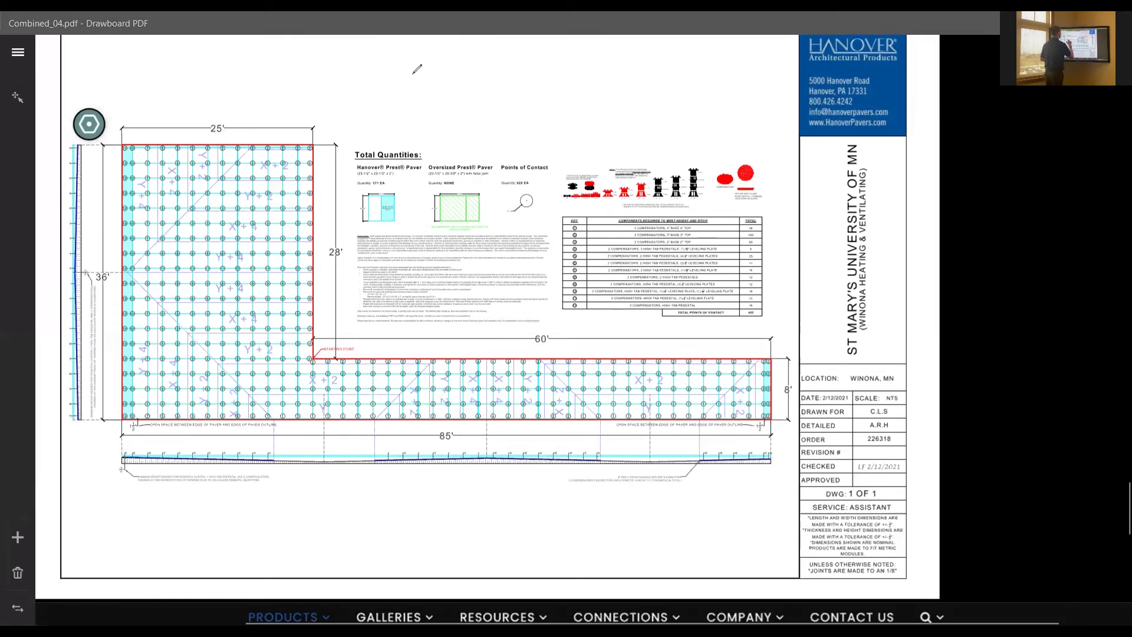
{"action": "scroll", "coordinate": [228, 334], "scroll_direction": "up", "scroll_amount": 8, "text": "ctrl"}
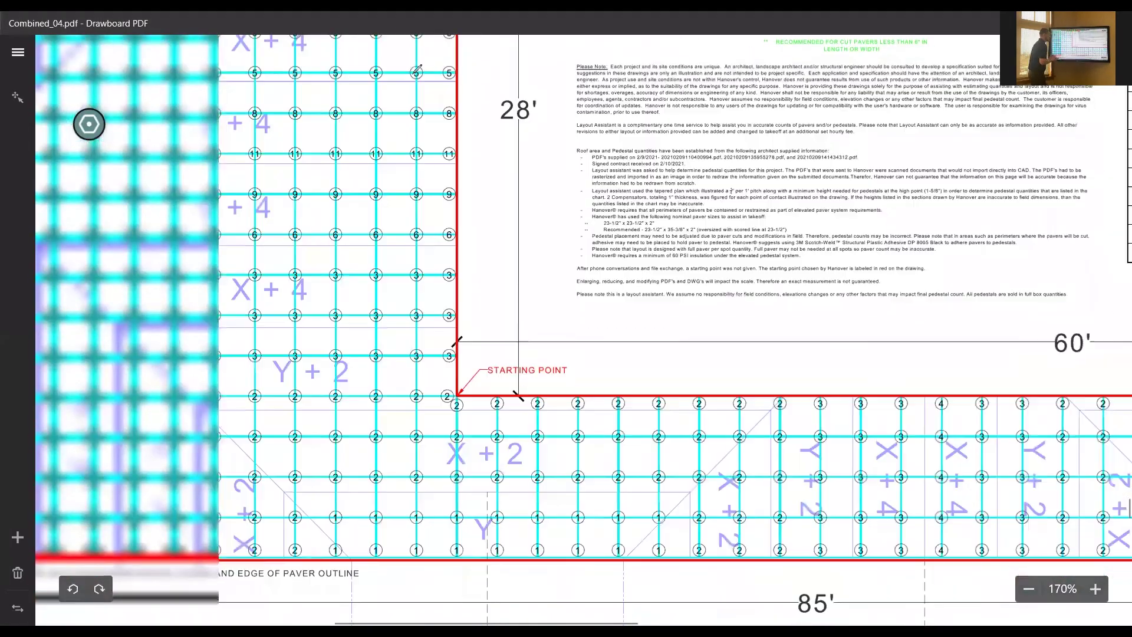
{"action": "left_click_drag", "start_coordinate": [589, 412], "coordinate": [622, 269]}
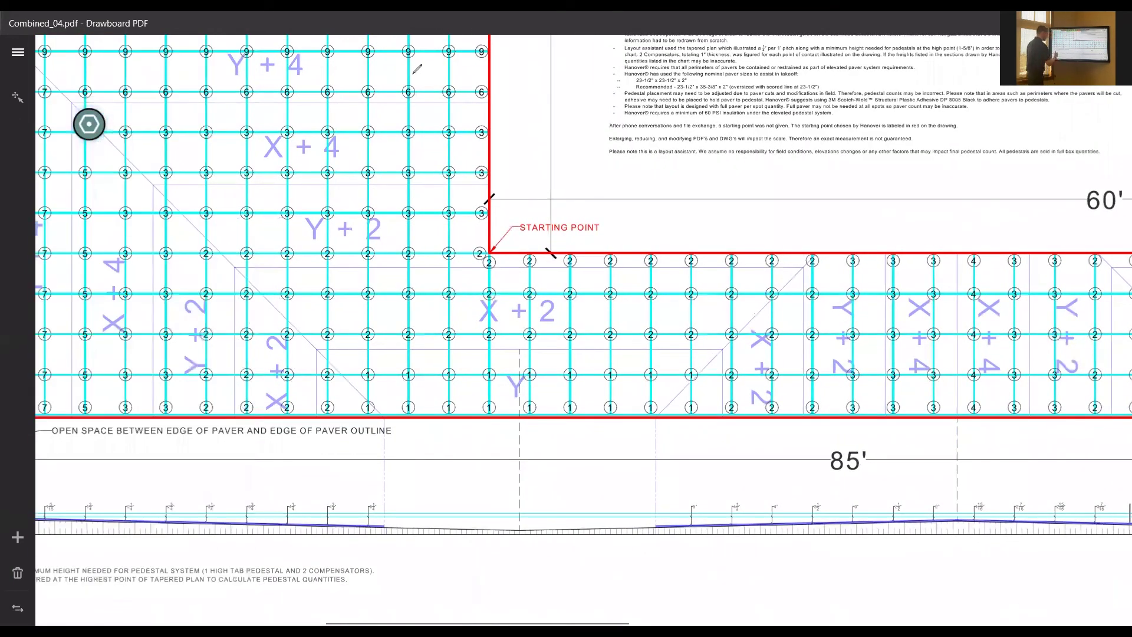
{"action": "left_click_drag", "start_coordinate": [531, 294], "coordinate": [632, 295]}
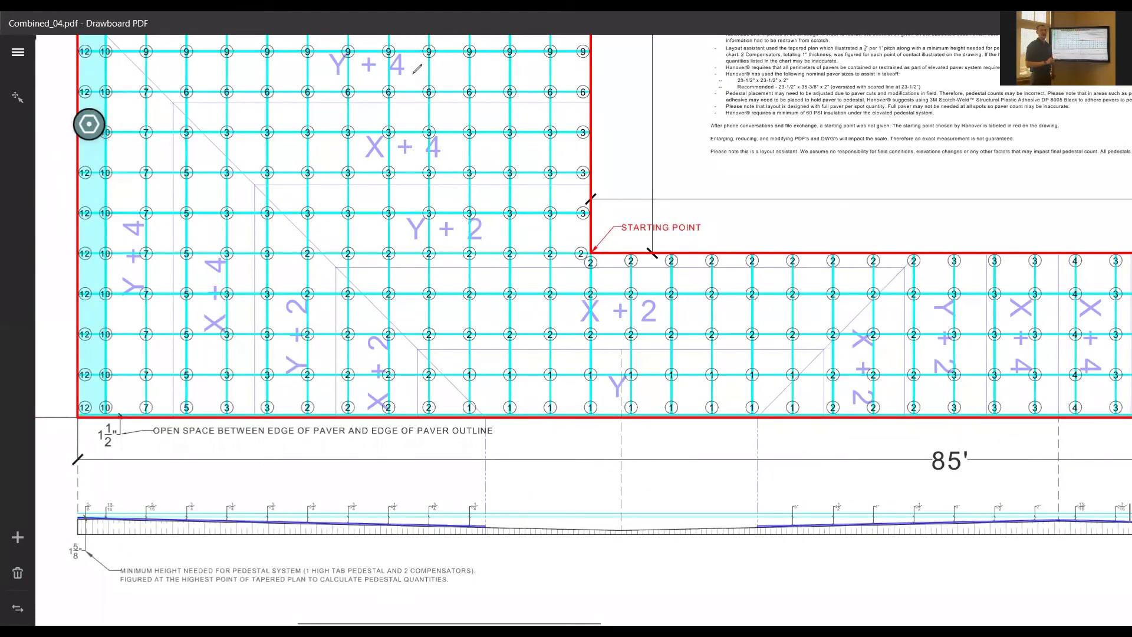
{"action": "left_click_drag", "start_coordinate": [531, 294], "coordinate": [679, 270]}
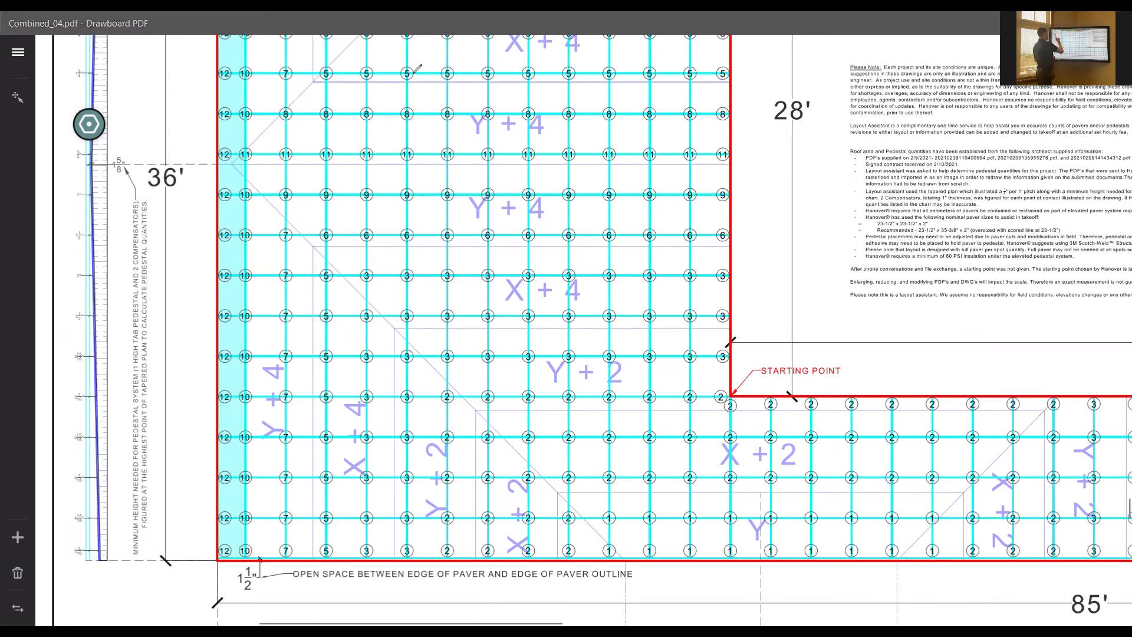
{"action": "left_click_drag", "start_coordinate": [139, 148], "coordinate": [121, 143]}
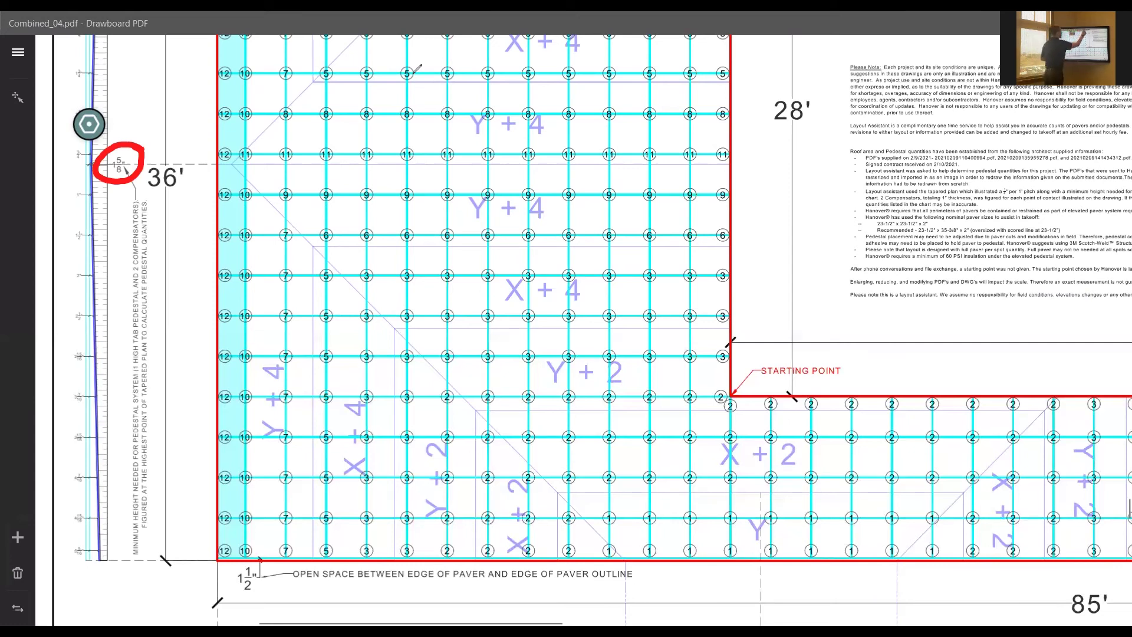
{"action": "key", "text": "ctrl+z"}
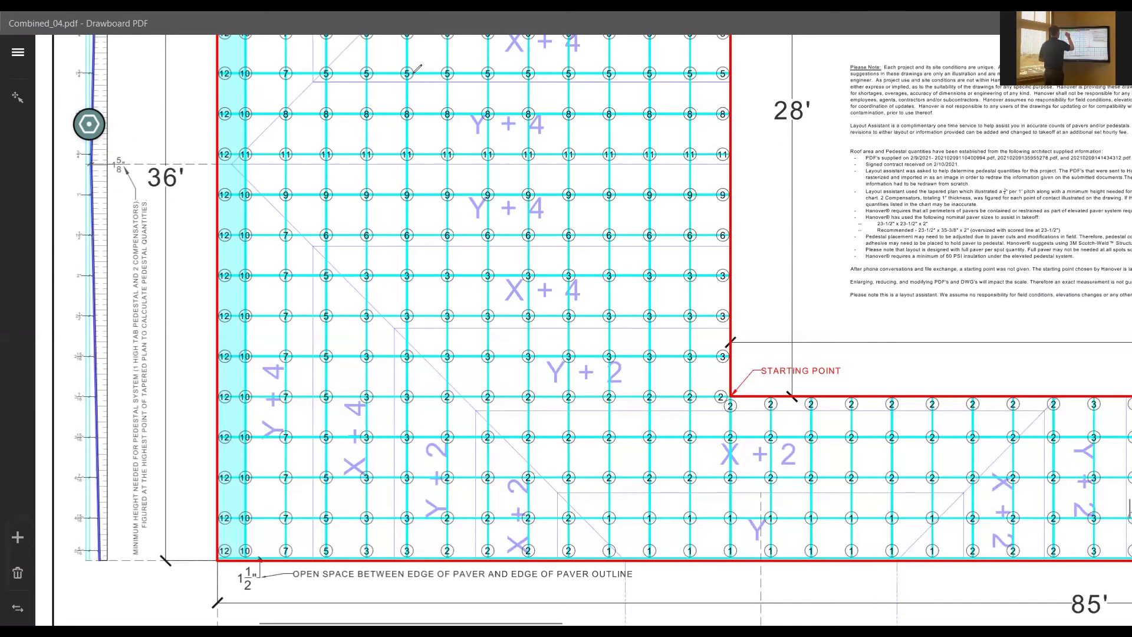
Step: Zoom in on the St Mary's components table showing 422 points of contact
{"action": "scroll", "coordinate": [417, 69], "scroll_direction": "down", "scroll_amount": 5, "text": "ctrl"}
{"action": "scroll", "coordinate": [416, 69], "scroll_direction": "up", "scroll_amount": 3, "text": "ctrl"}
{"action": "scroll", "coordinate": [416, 69], "scroll_direction": "up", "scroll_amount": 3, "text": "ctrl"}
{"action": "scroll", "coordinate": [417, 69], "scroll_direction": "right", "scroll_amount": 3}
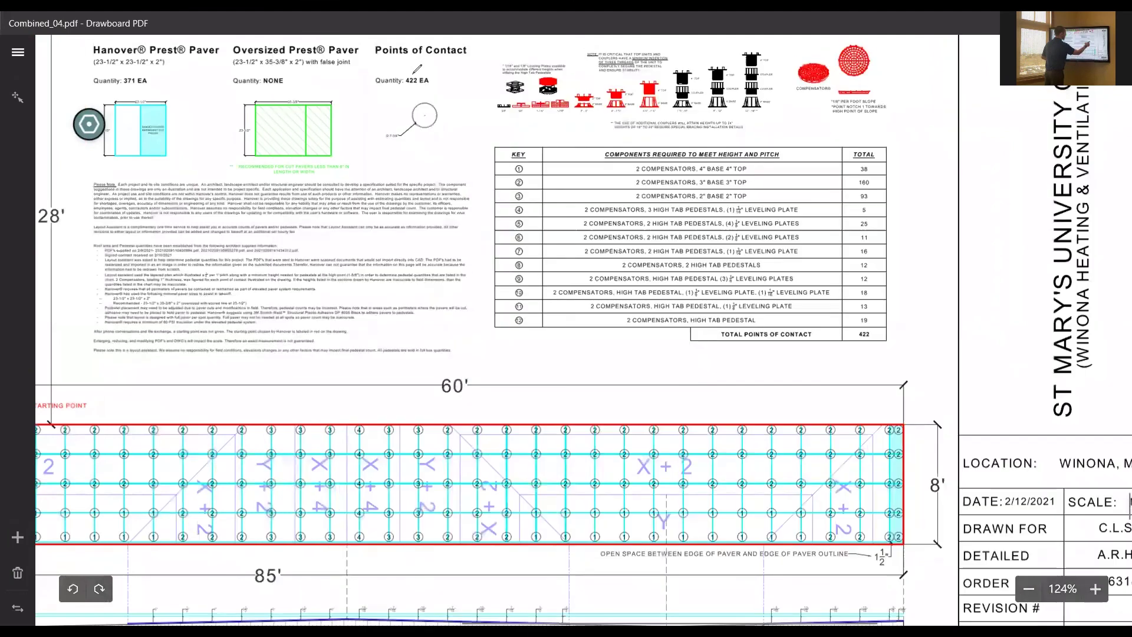
{"action": "scroll", "coordinate": [417, 69], "scroll_direction": "up", "scroll_amount": 3, "text": "ctrl"}
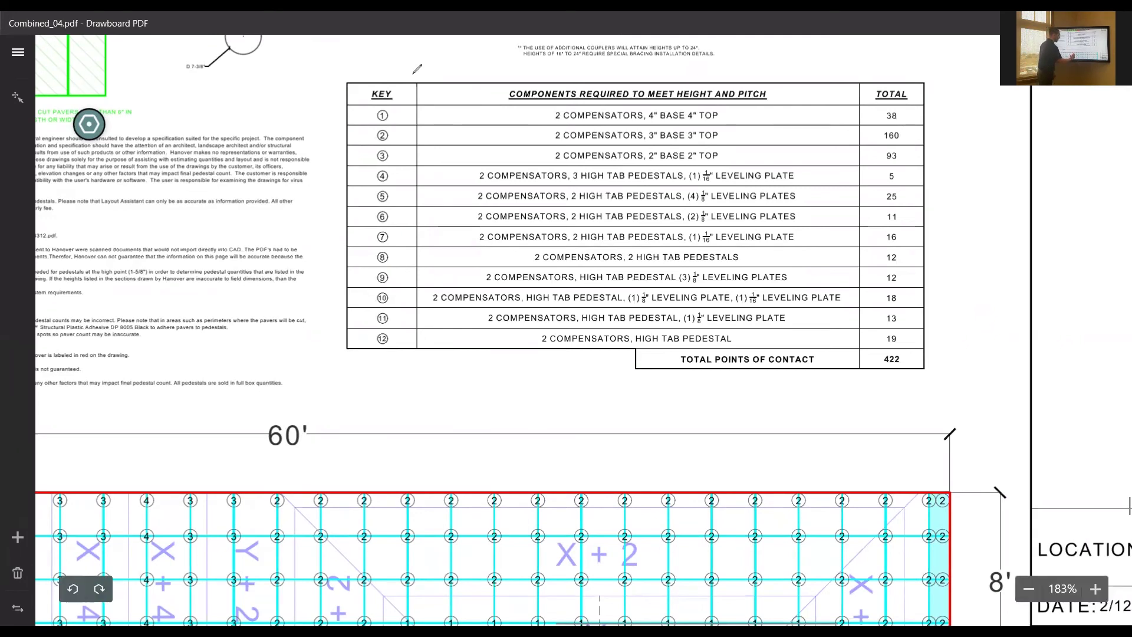
Step: Zoom out to 42% and scroll down to the Hanover website page
{"action": "scroll", "coordinate": [416, 69], "scroll_direction": "down", "scroll_amount": 3, "text": "ctrl"}
{"action": "scroll", "coordinate": [417, 69], "scroll_direction": "down", "scroll_amount": 2, "text": "ctrl"}
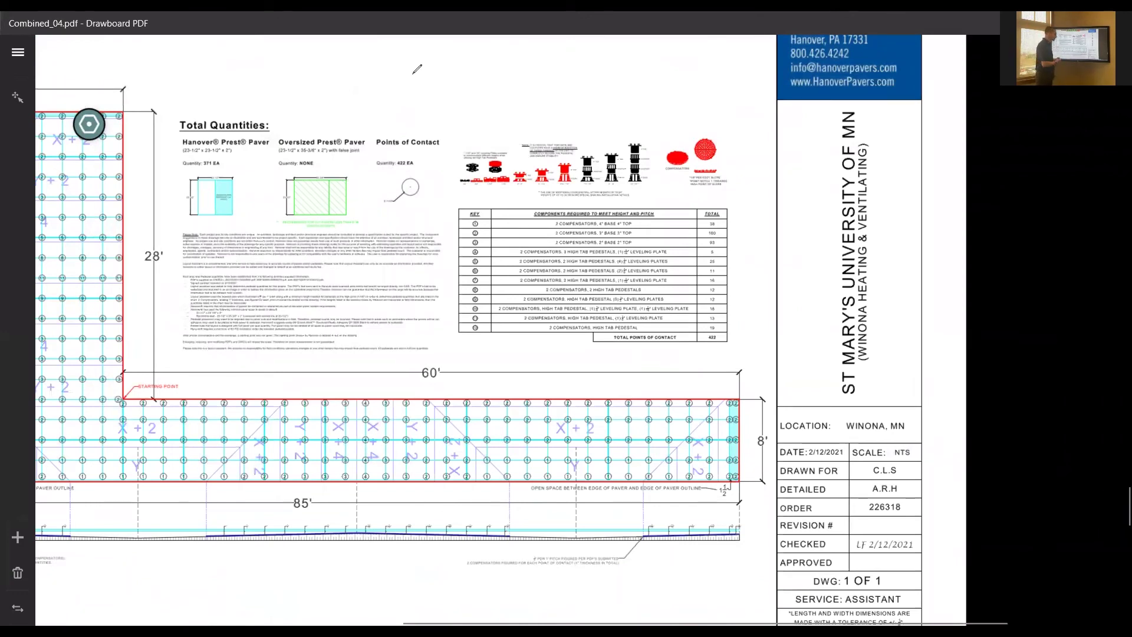
{"action": "scroll", "coordinate": [417, 69], "scroll_direction": "down", "scroll_amount": 5, "text": "ctrl"}
{"action": "scroll", "coordinate": [566, 330], "scroll_direction": "down", "scroll_amount": 5}
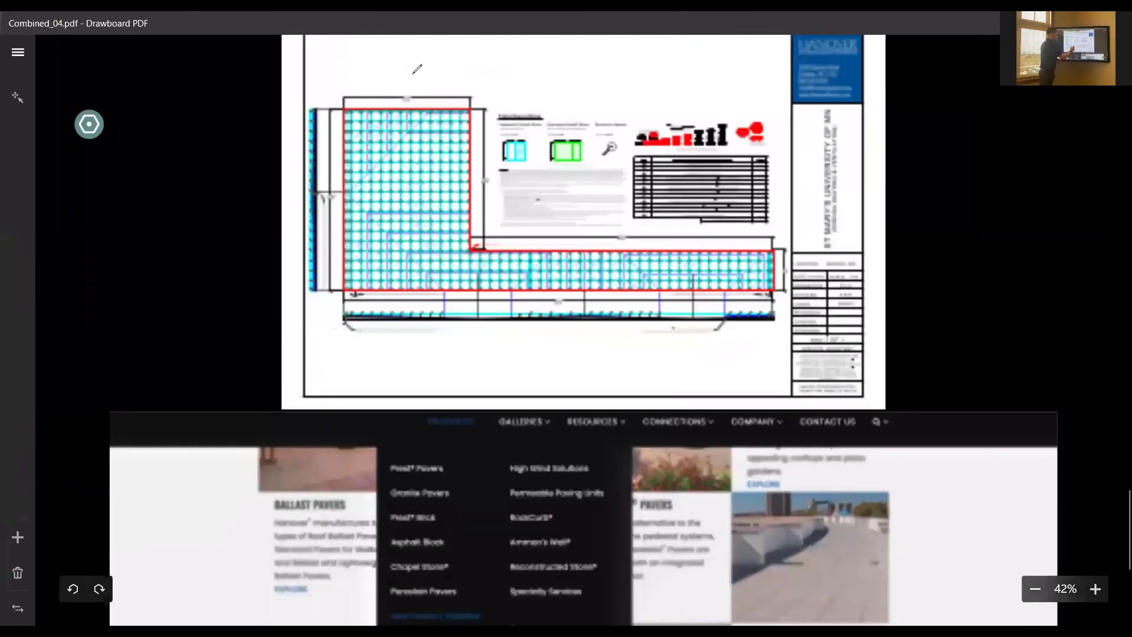
Step: Fit the Hanover Roof & Plaza Layout Assistant web page to the window width with Zoom to Width
{"action": "scroll", "coordinate": [565, 330], "scroll_direction": "down", "scroll_amount": 4}
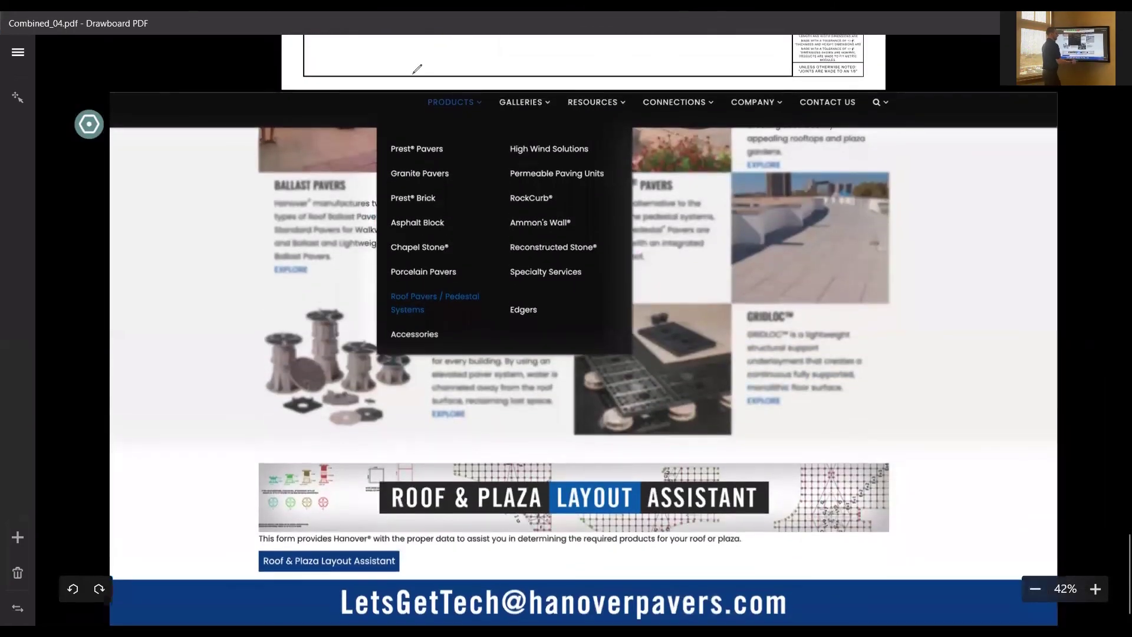
{"action": "left_click", "coordinate": [1064, 588]}
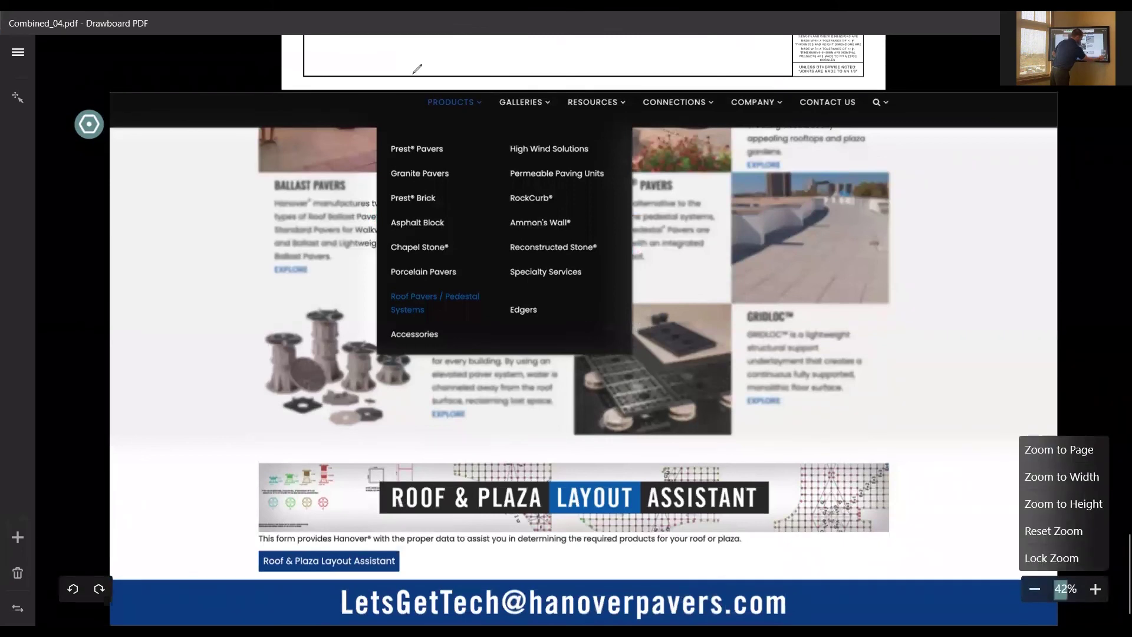
{"action": "left_click", "coordinate": [1060, 477]}
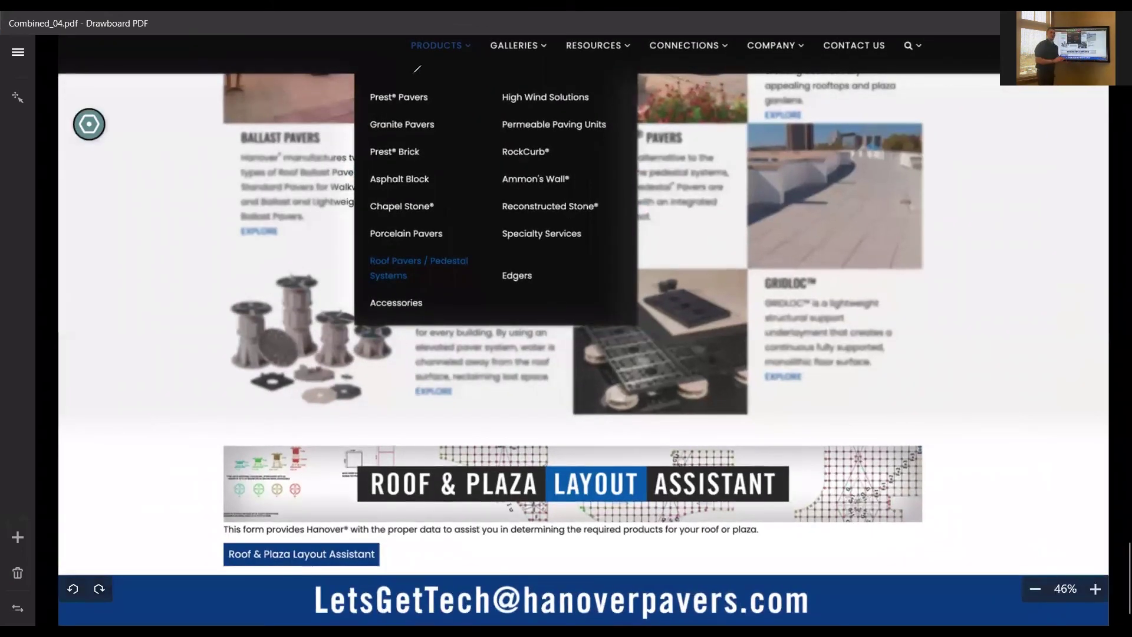